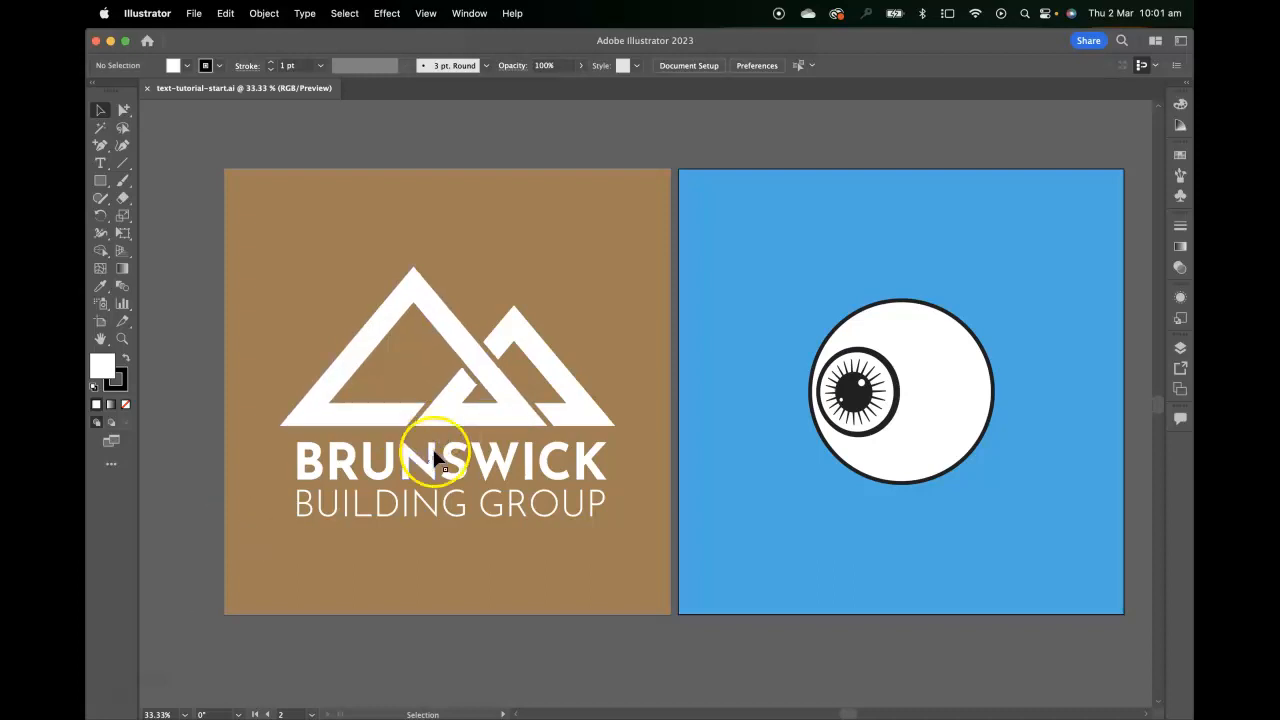
# Switch to Photoshop, open texture-start.png from the texture tutorial start folder, and collapse the paragraph settings covering the canvas
pyautogui.press('super+Tab')
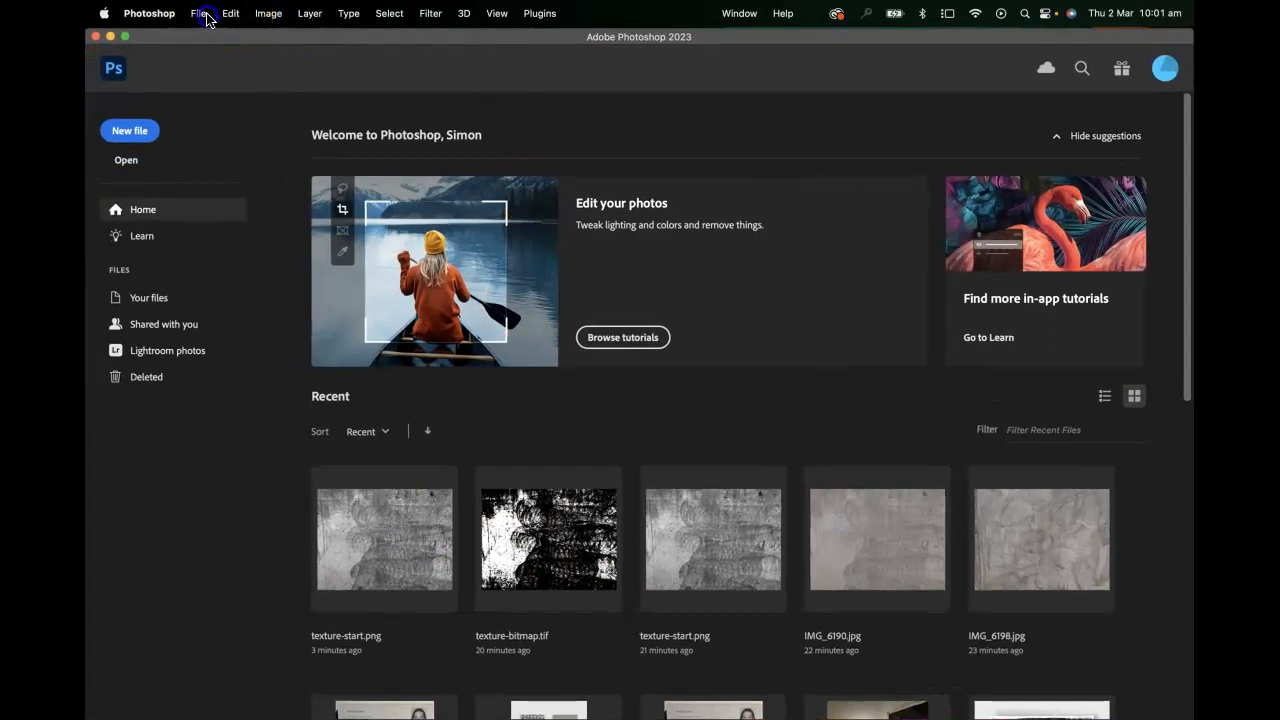
pyautogui.click(205, 20)
pyautogui.click(214, 49)
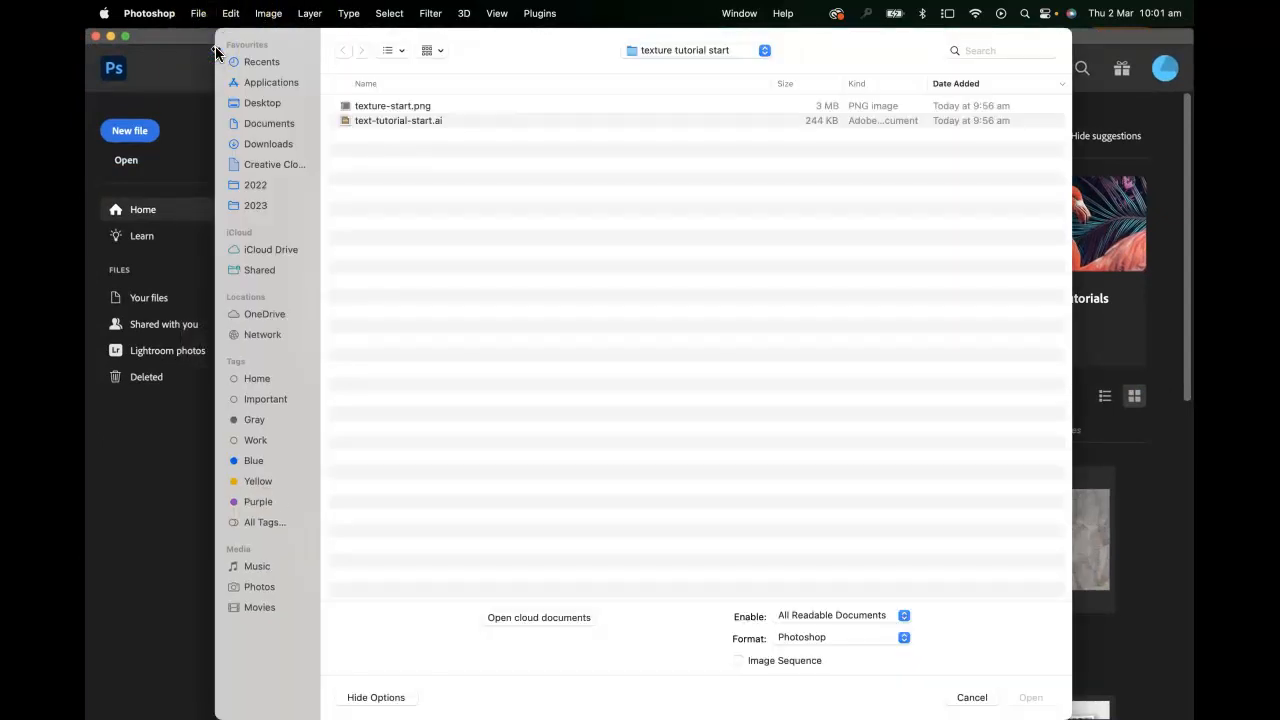
pyautogui.click(370, 106)
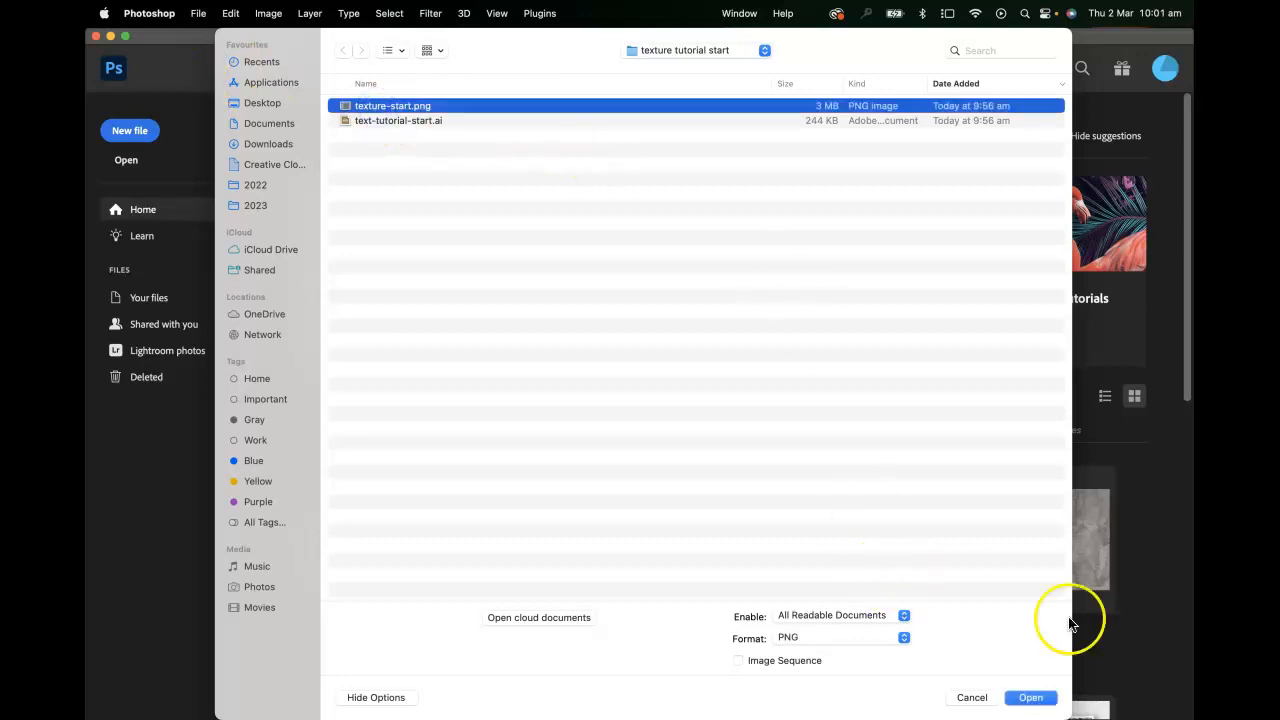
pyautogui.click(1031, 697)
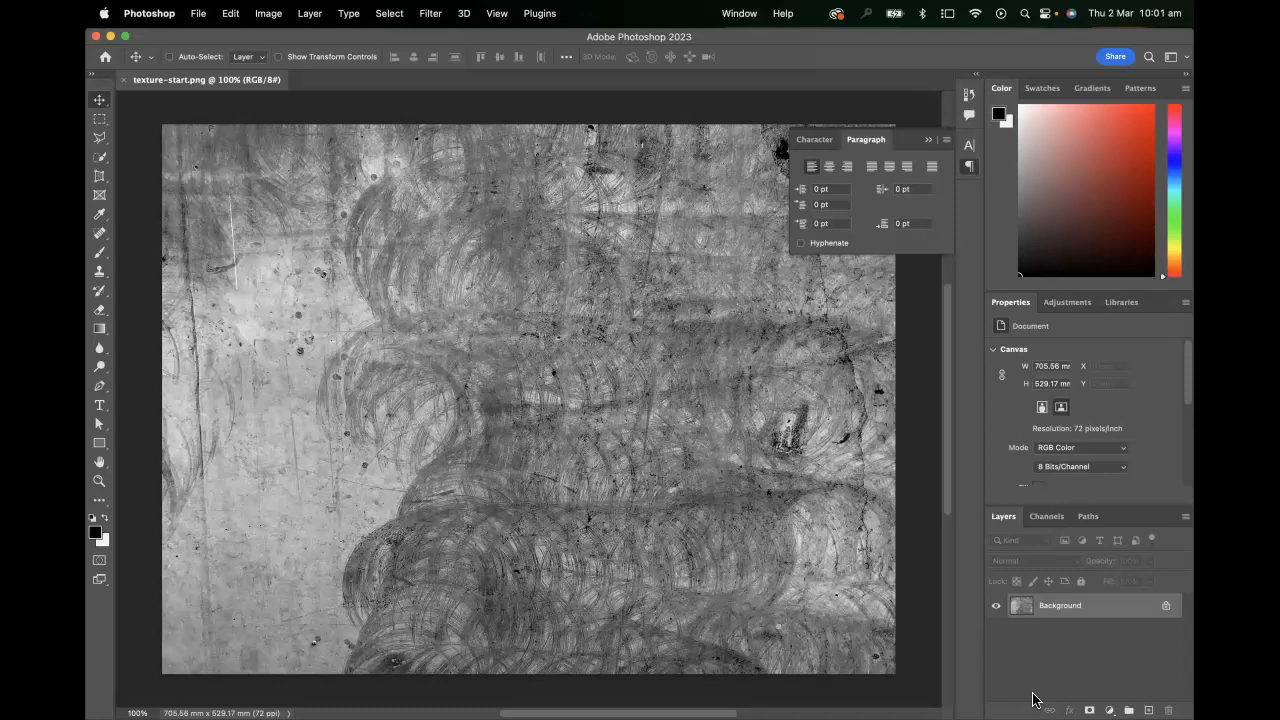
pyautogui.click(970, 169)
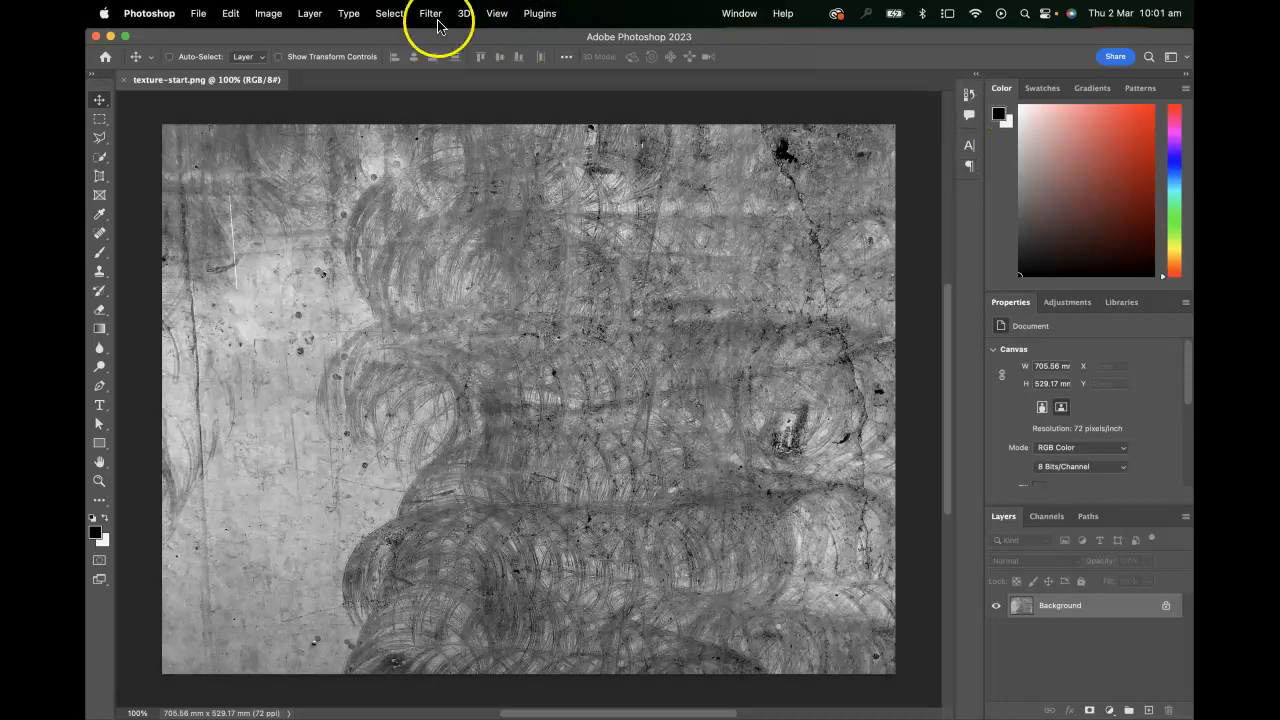
# Convert the texture image's color mode to Grayscale, discarding its color information
pyautogui.click(268, 15)
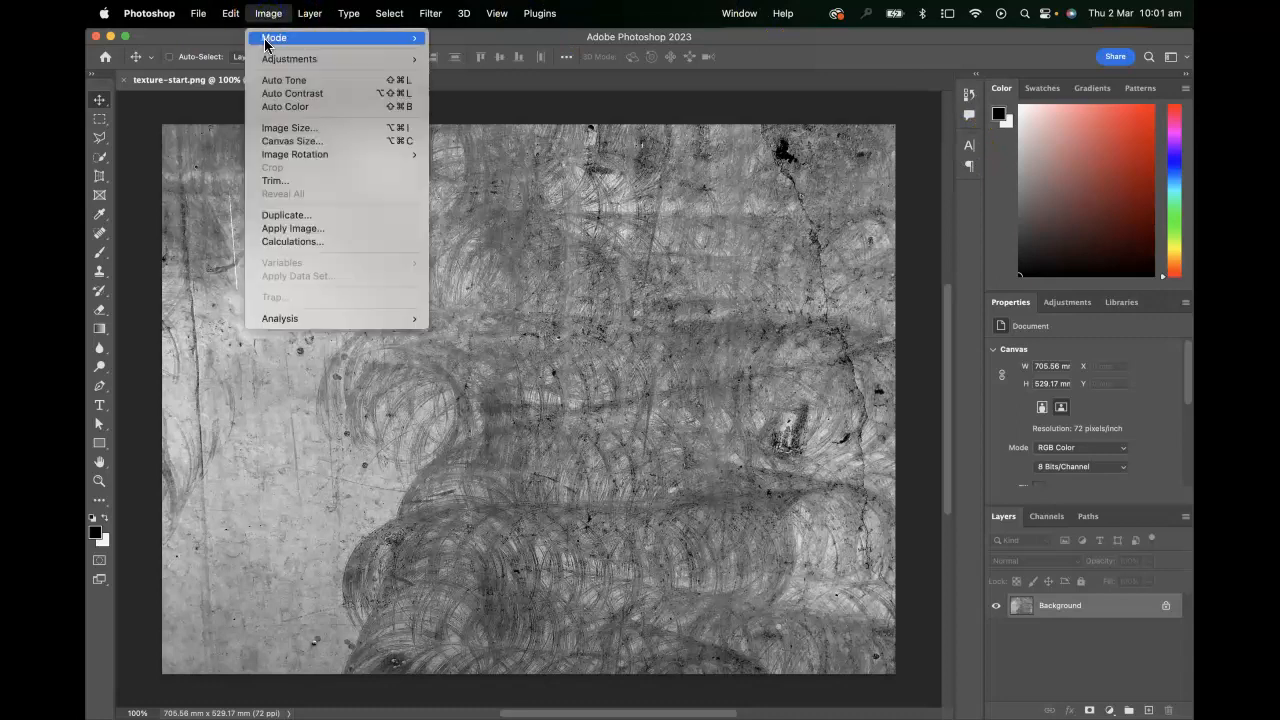
pyautogui.moveTo(266, 40)
pyautogui.click(482, 56)
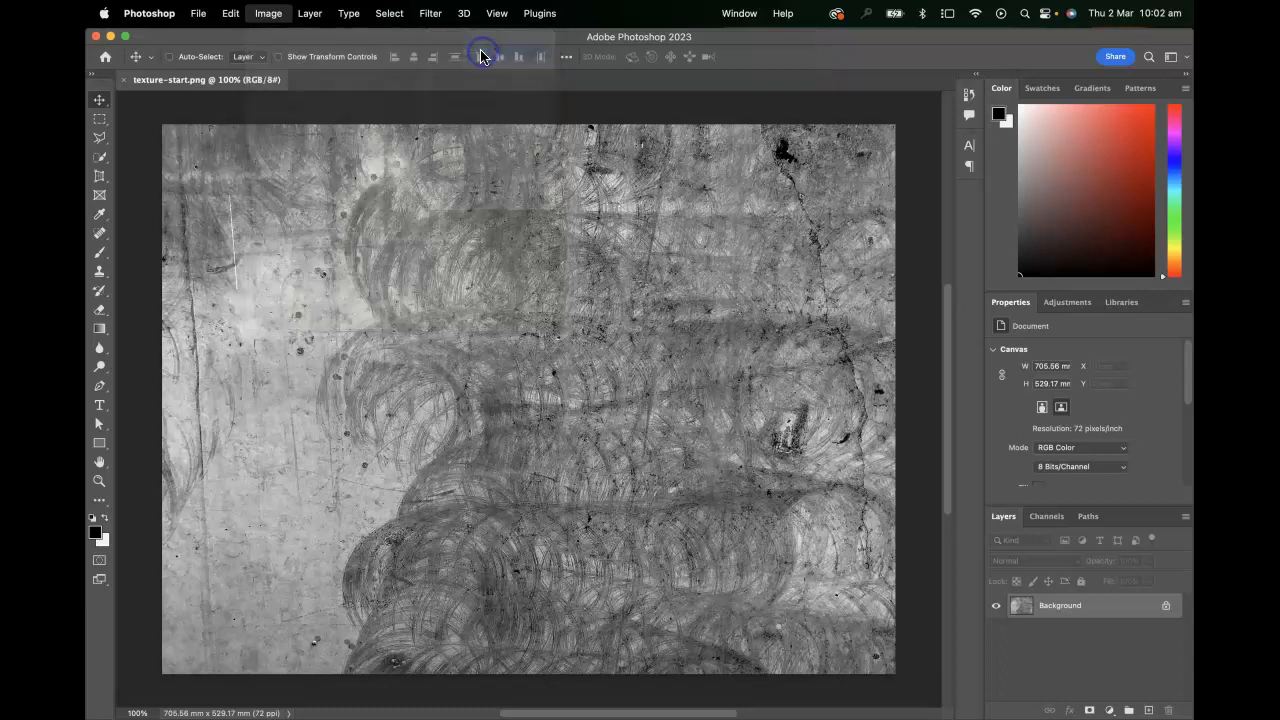
pyautogui.click(639, 305)
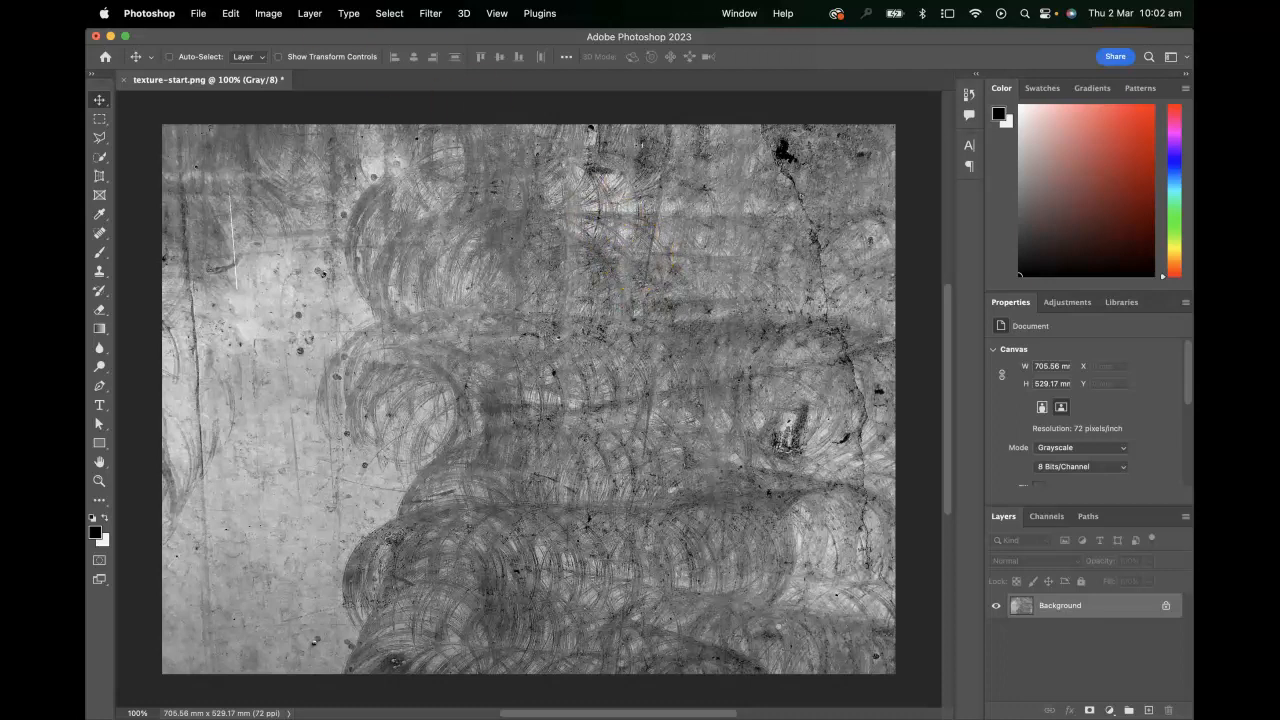
# Convert the grayscale texture to Bitmap mode at 600 pixels/inch output using the 50% Threshold method
pyautogui.click(268, 13)
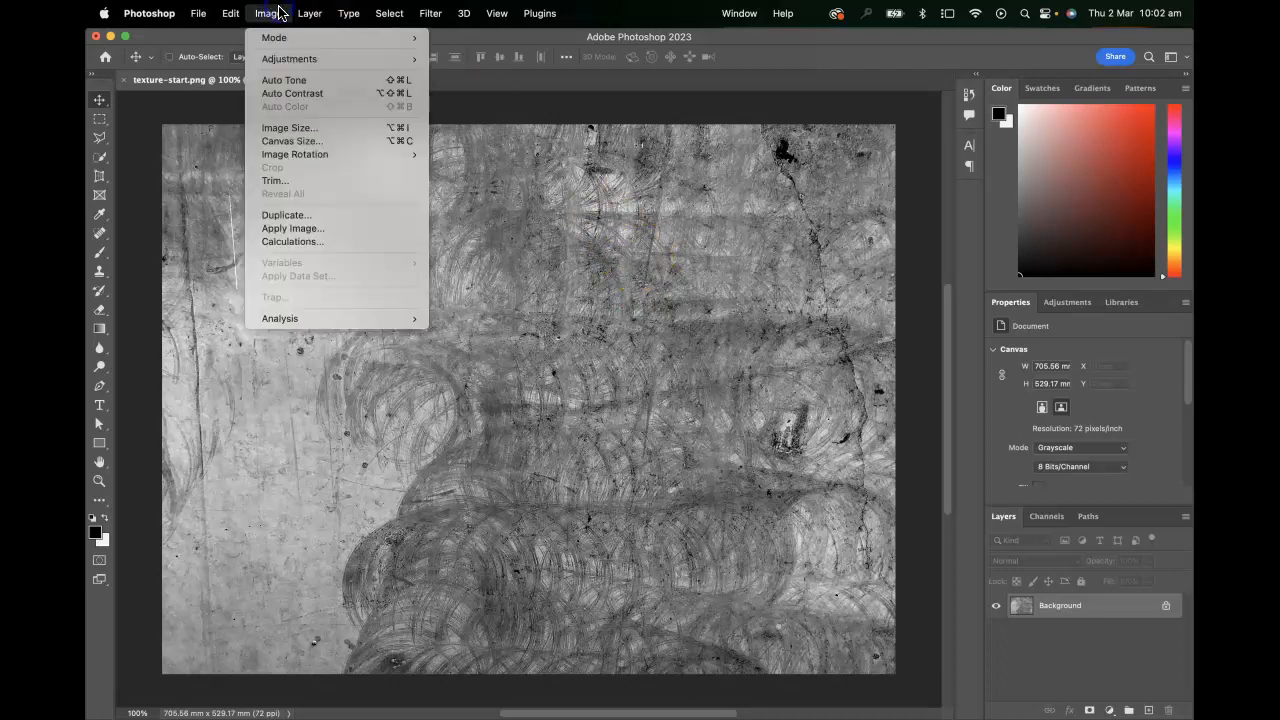
pyautogui.moveTo(270, 42)
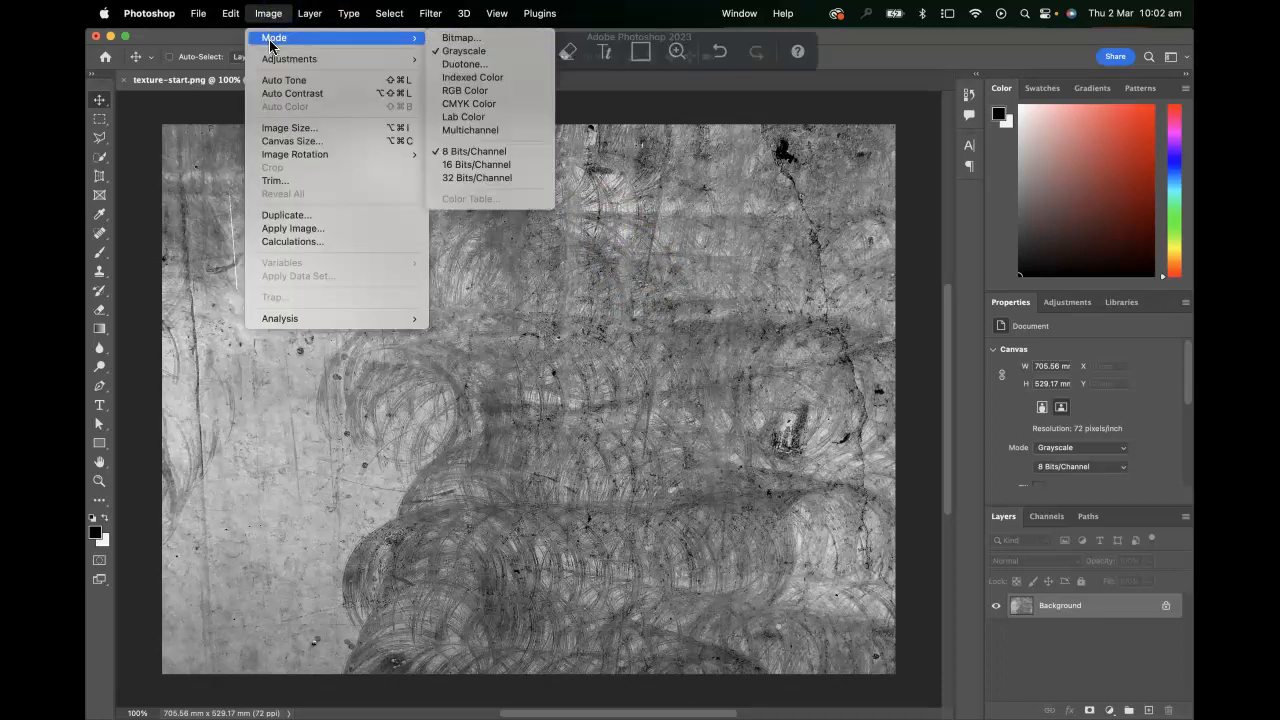
pyautogui.click(474, 42)
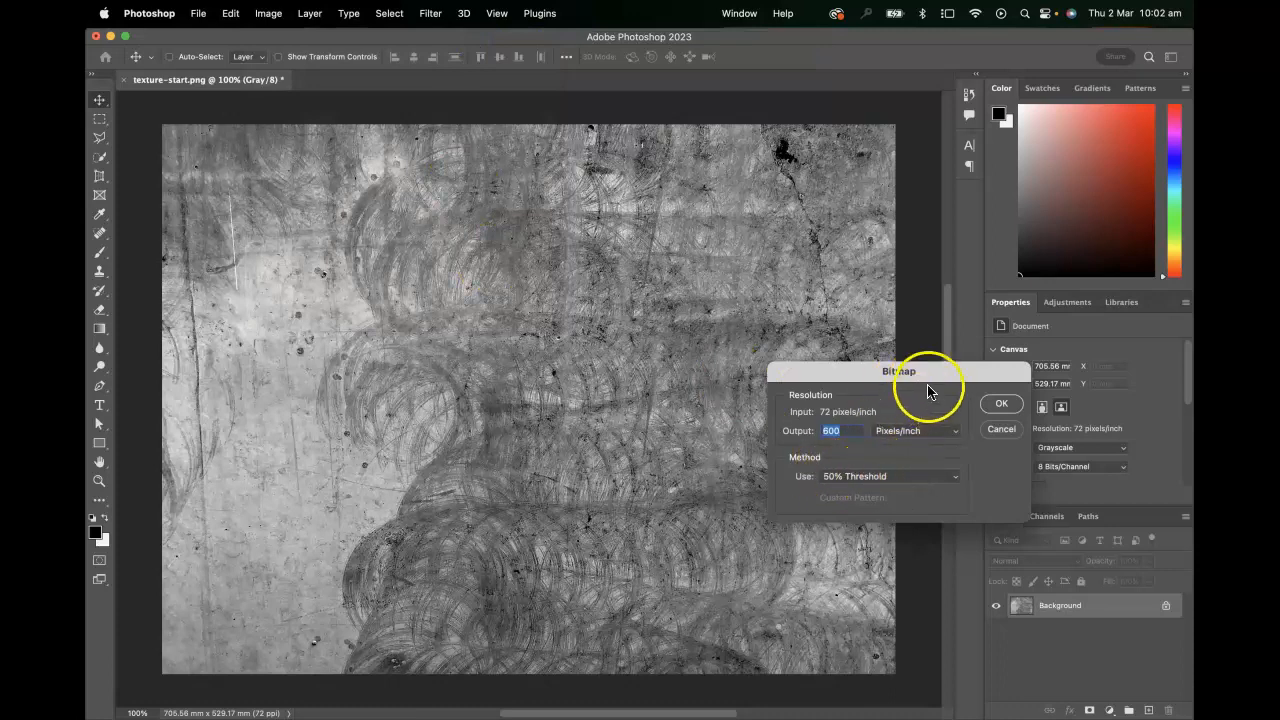
pyautogui.moveTo(866, 366); pyautogui.dragTo(858, 292)
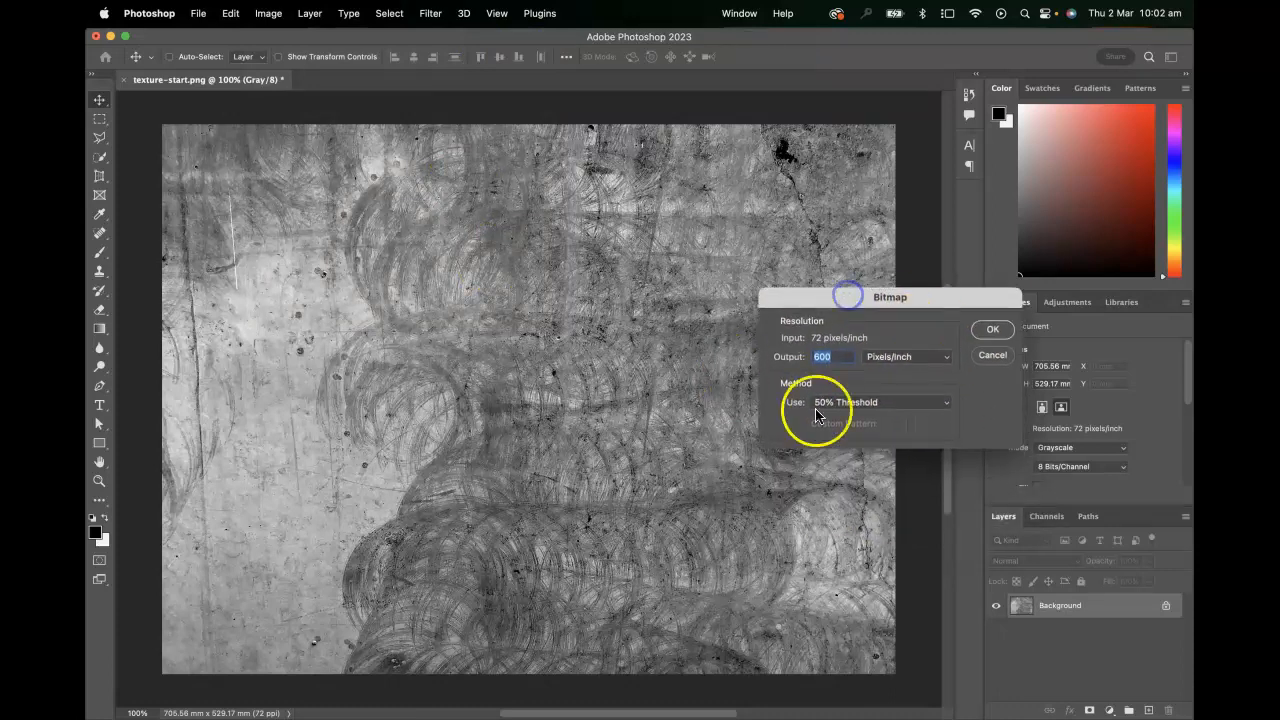
pyautogui.click(912, 403)
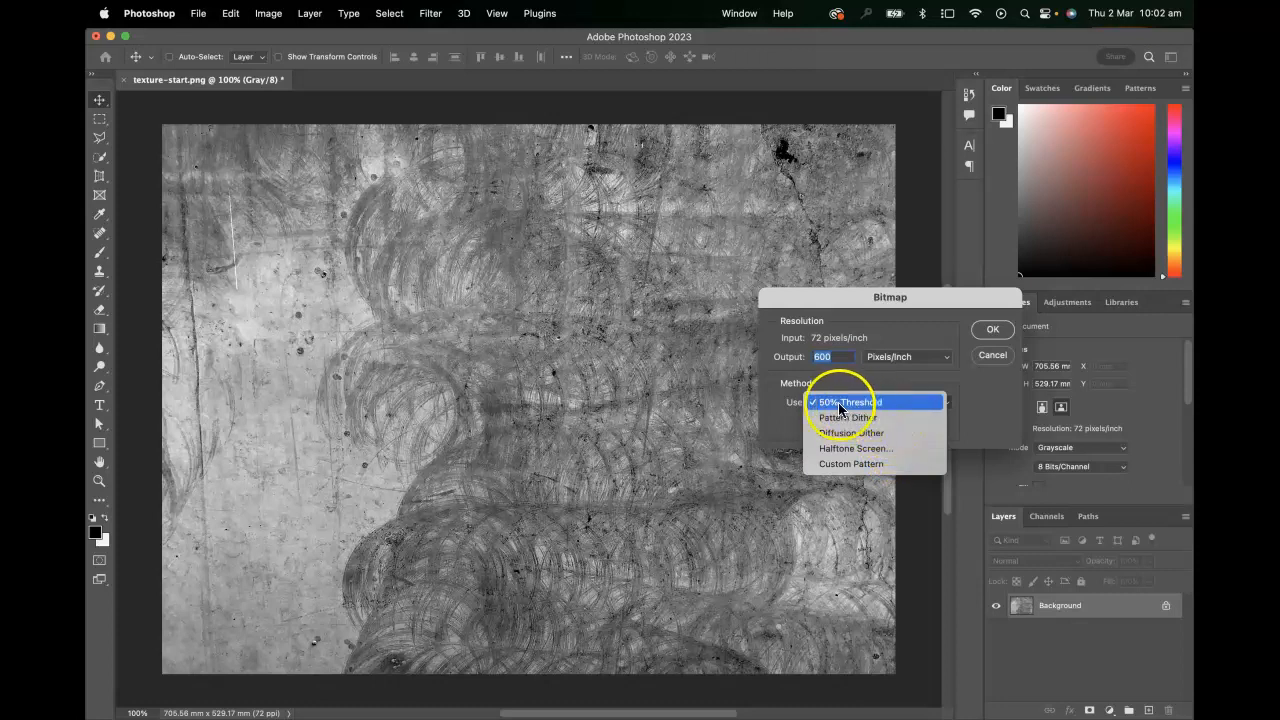
pyautogui.click(868, 408)
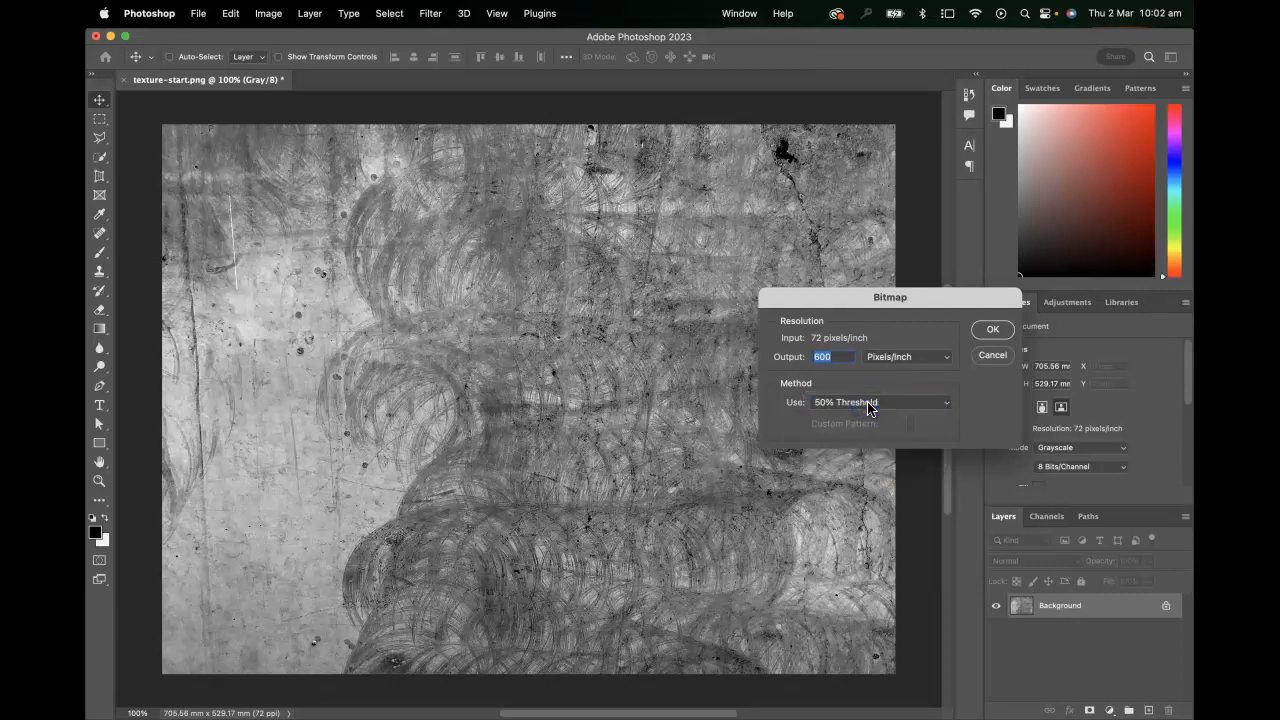
pyautogui.click(994, 332)
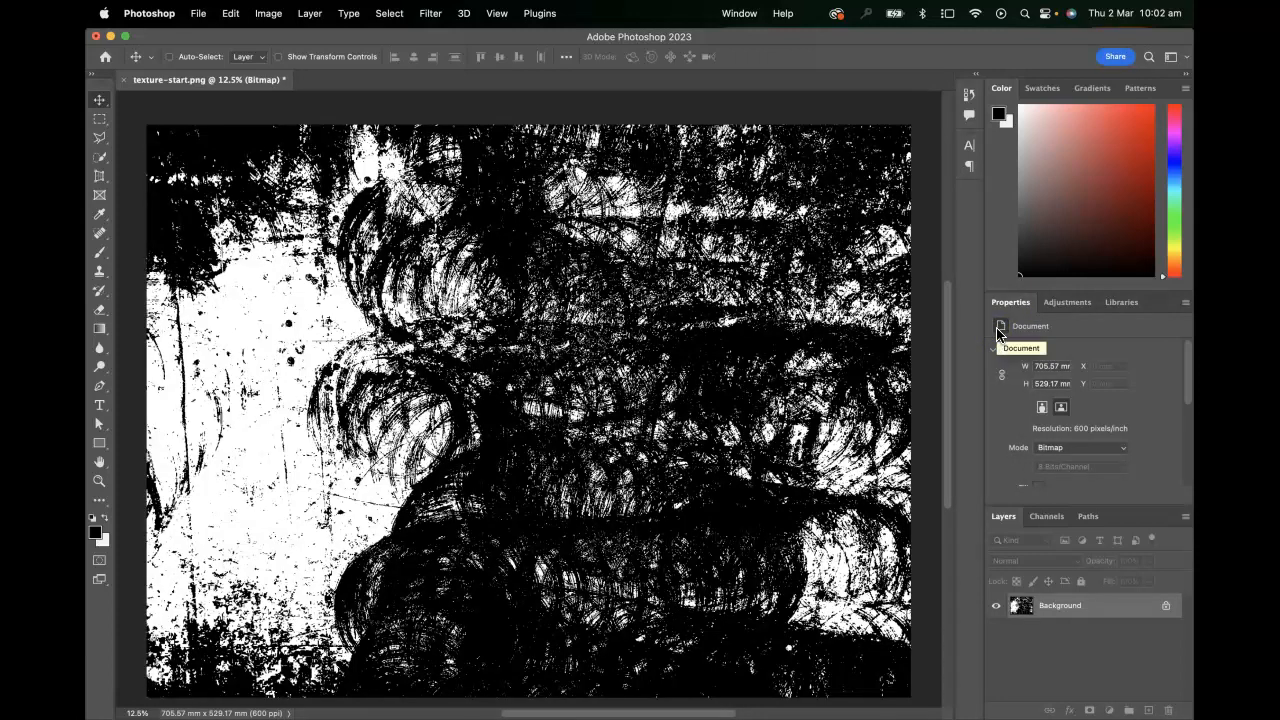
# Save the bitmap texture in TIFF format as texture-start.tif in the texture tutorial start folder, accepting the TIFF options
pyautogui.press('super+1')
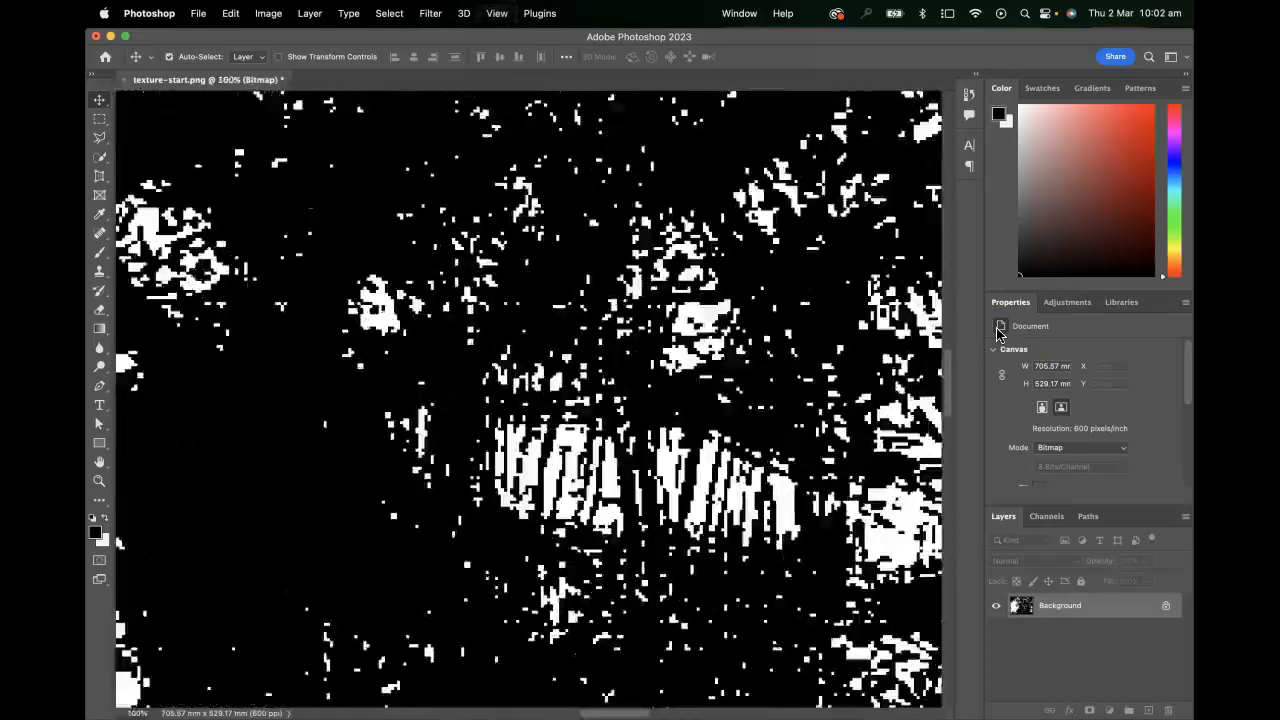
pyautogui.press('super+0')
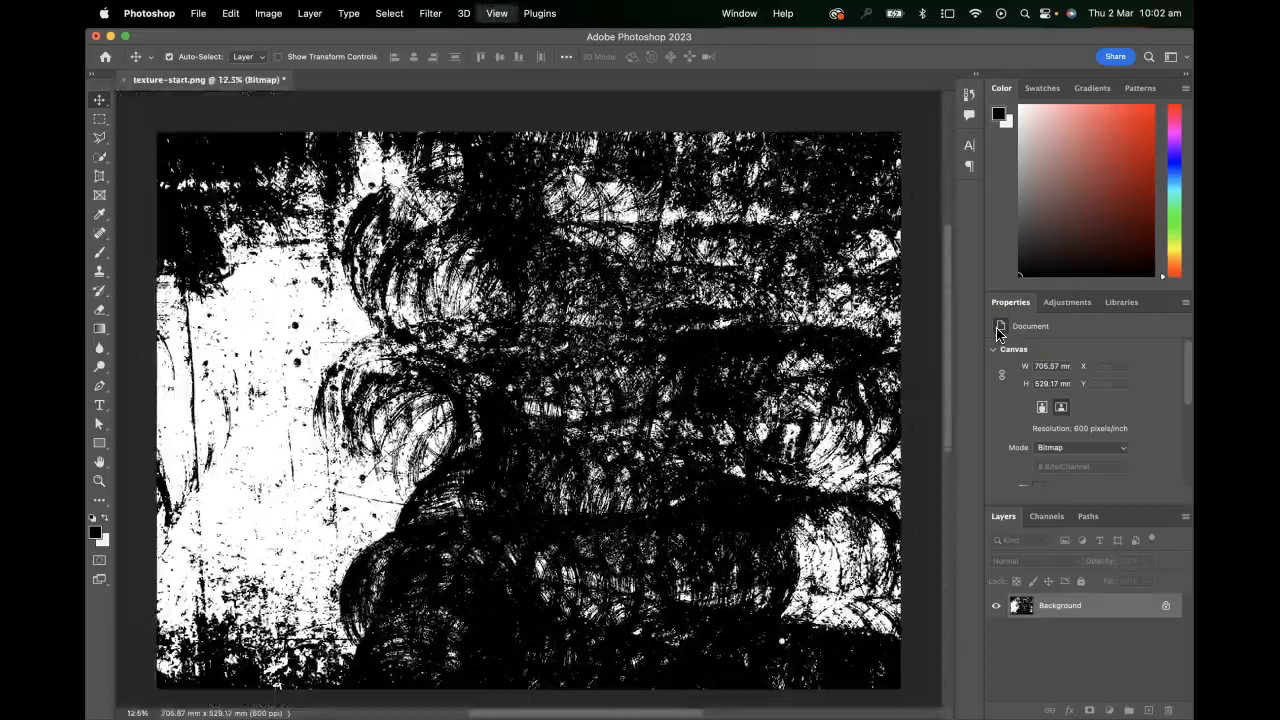
pyautogui.press('super+minus')
pyautogui.click(822, 330)
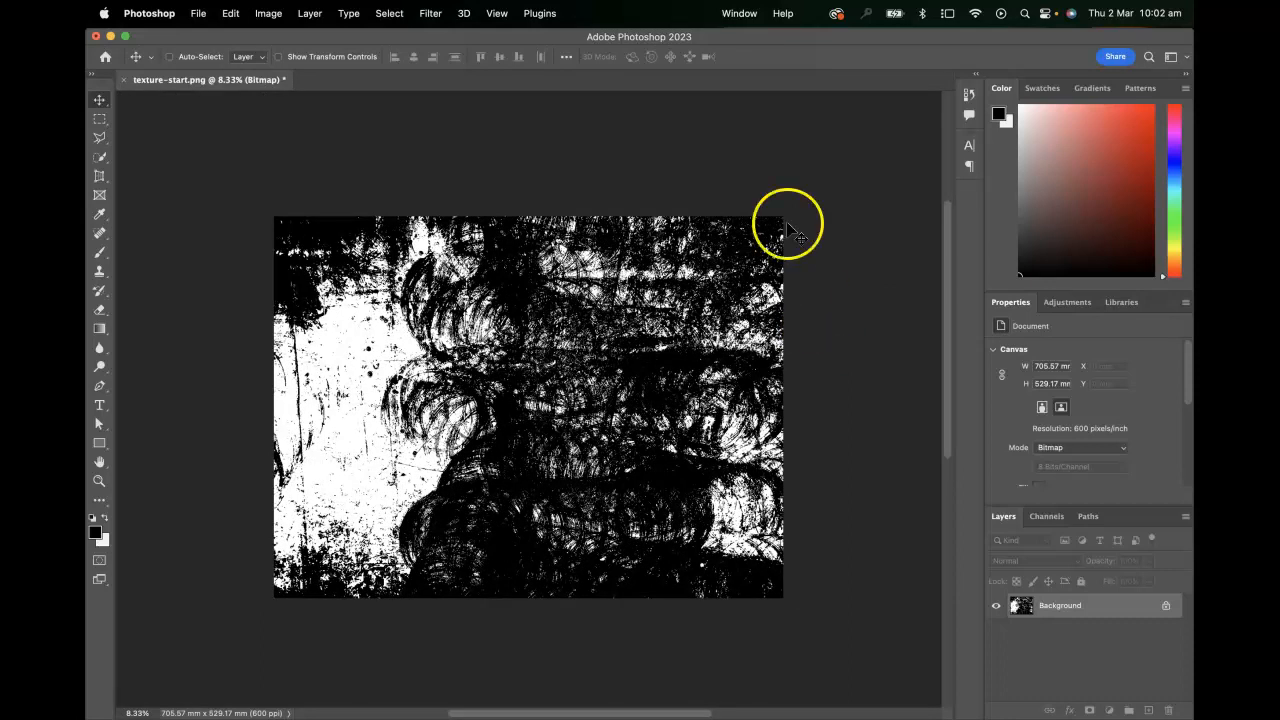
pyautogui.click(208, 13)
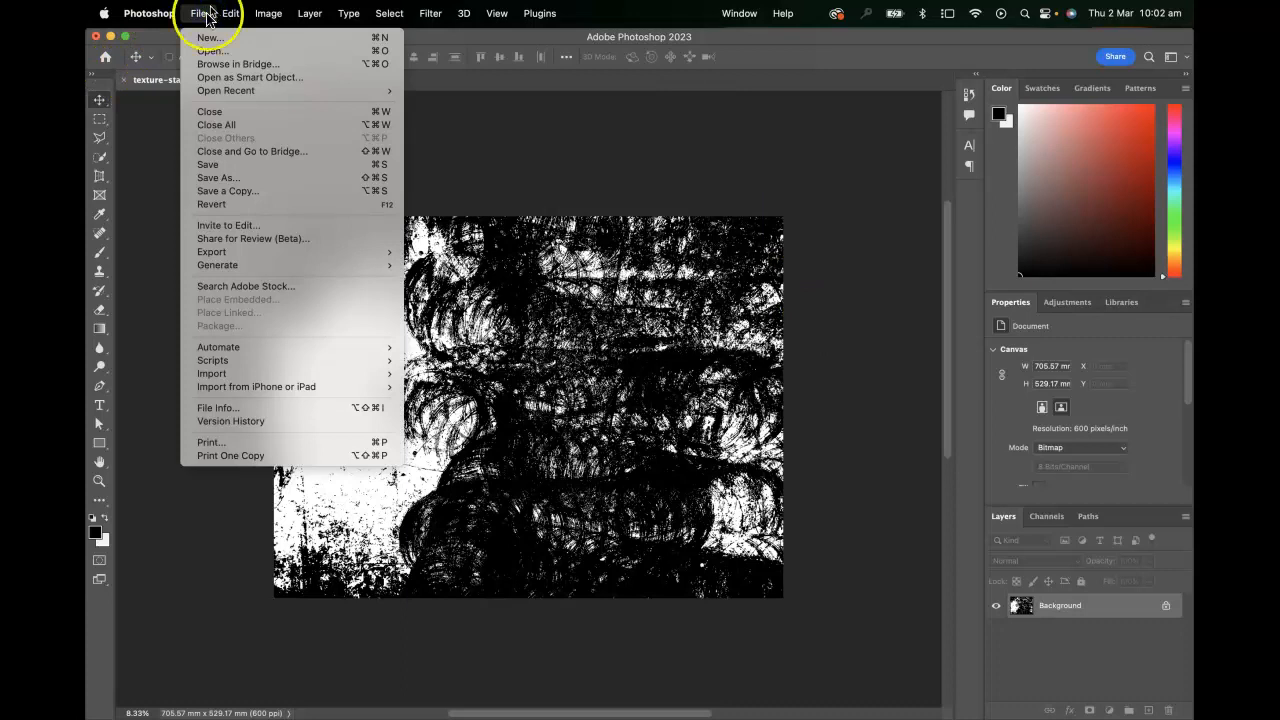
pyautogui.click(223, 179)
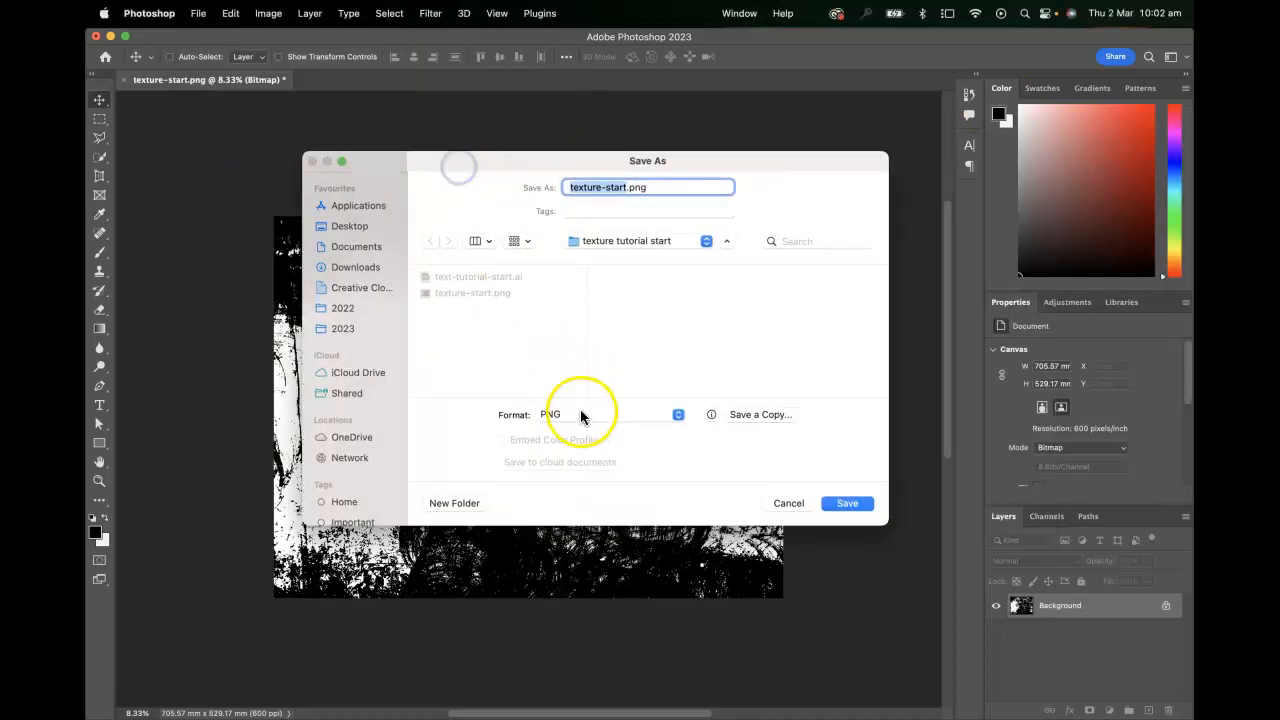
pyautogui.click(582, 415)
pyautogui.click(580, 449)
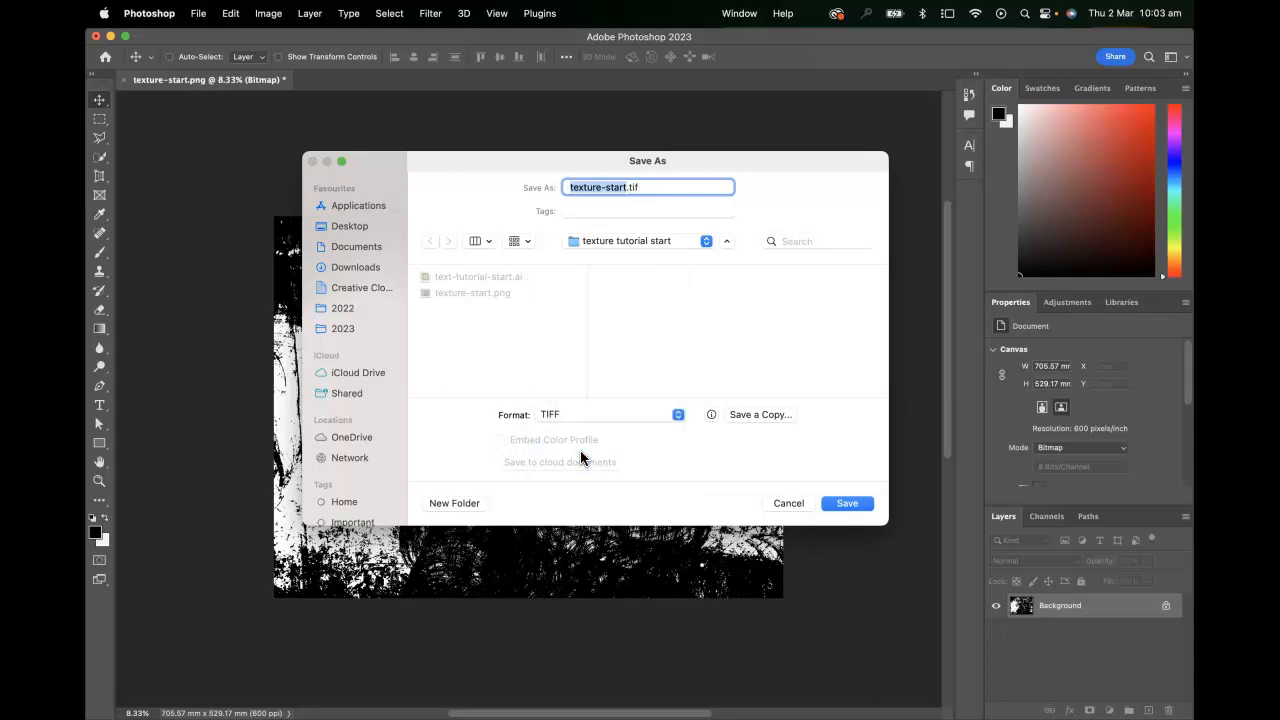
pyautogui.click(859, 510)
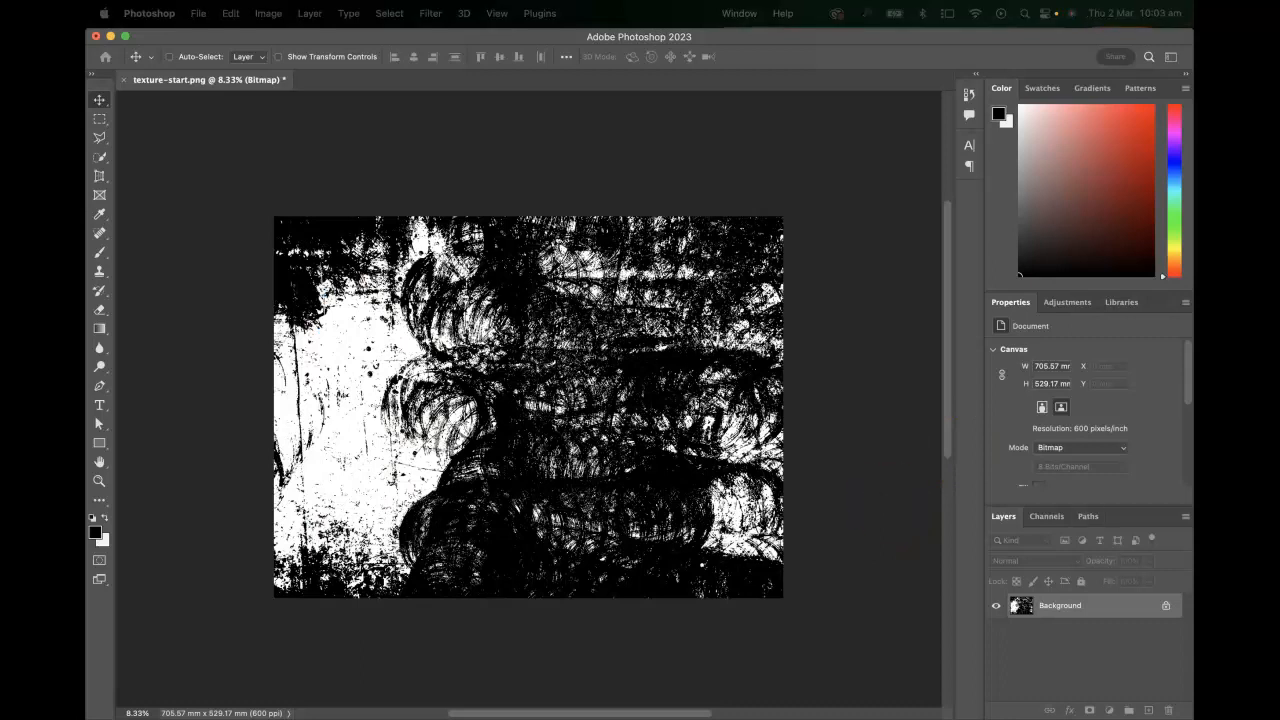
pyautogui.moveTo(271, 214); pyautogui.dragTo(491, 214)
pyautogui.click(763, 252)
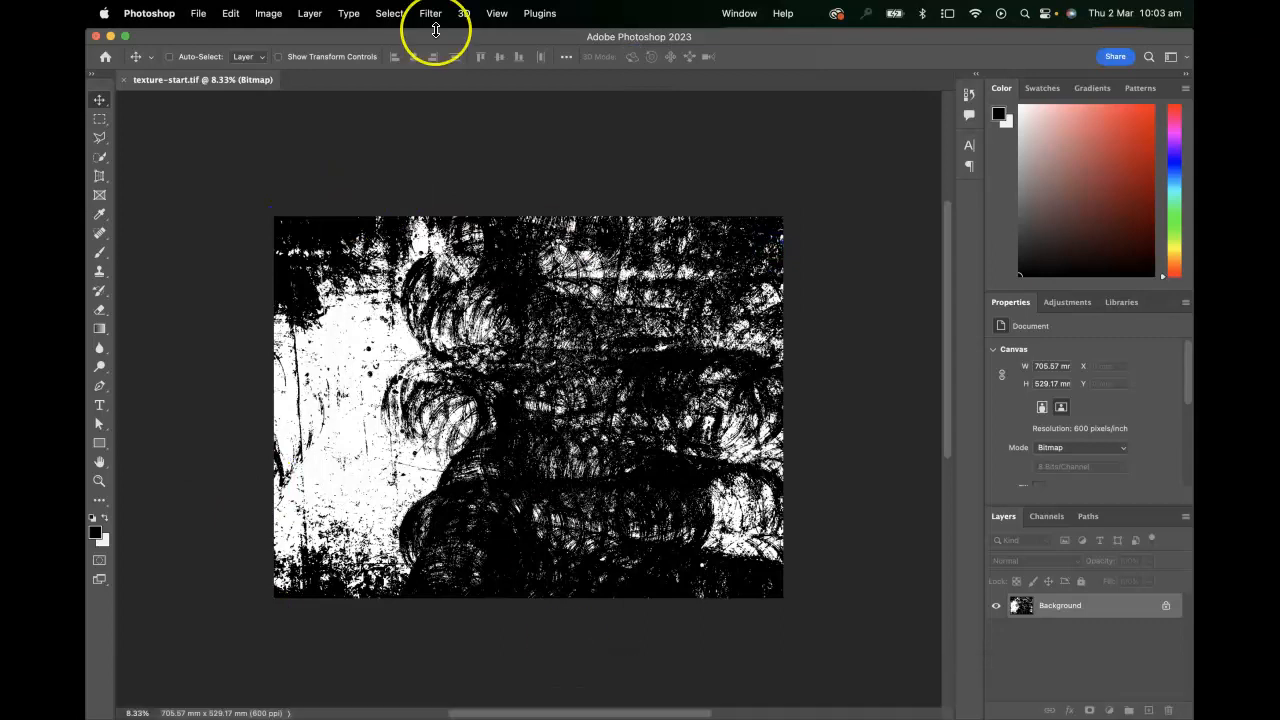
# Switch to Illustrator and place texture-start.tif over the brown logo artboard at about 1440 by 1080 px, starting from its upper-left corner
pyautogui.press('super+Tab')
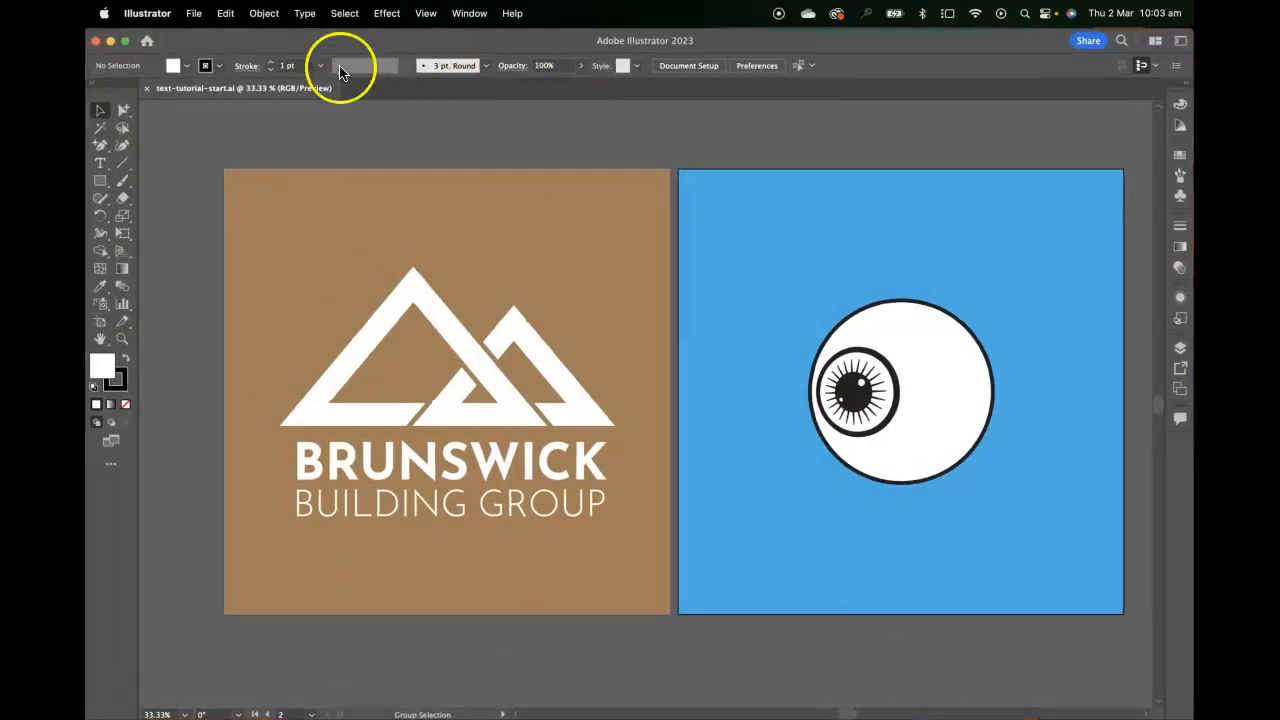
pyautogui.moveTo(280, 251); pyautogui.dragTo(354, 197)
pyautogui.moveTo(613, 221); pyautogui.dragTo(595, 304)
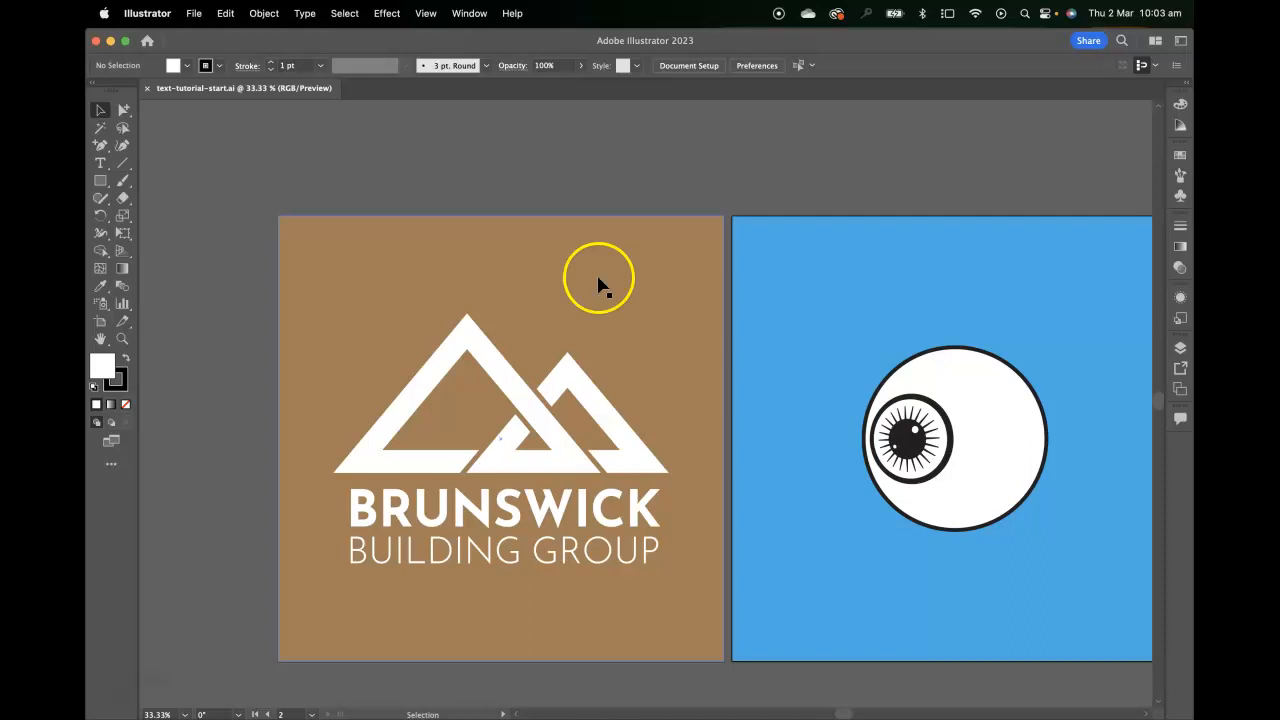
pyautogui.click(193, 13)
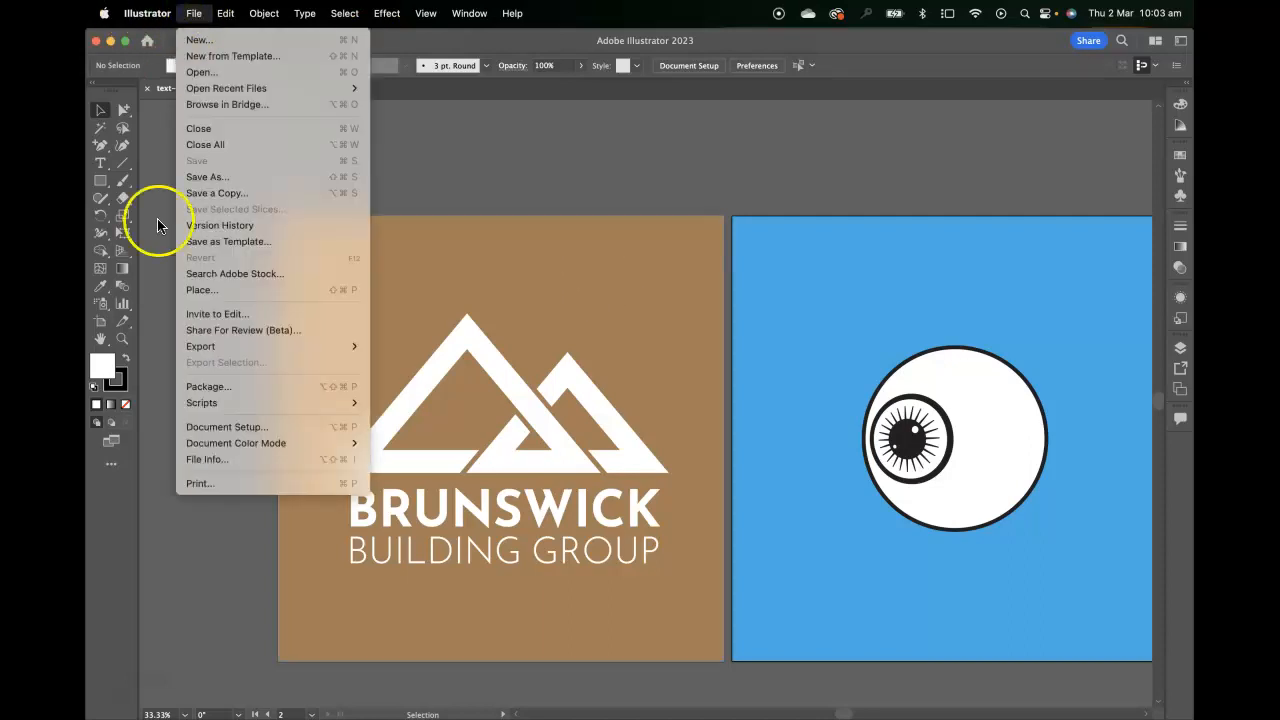
pyautogui.click(246, 290)
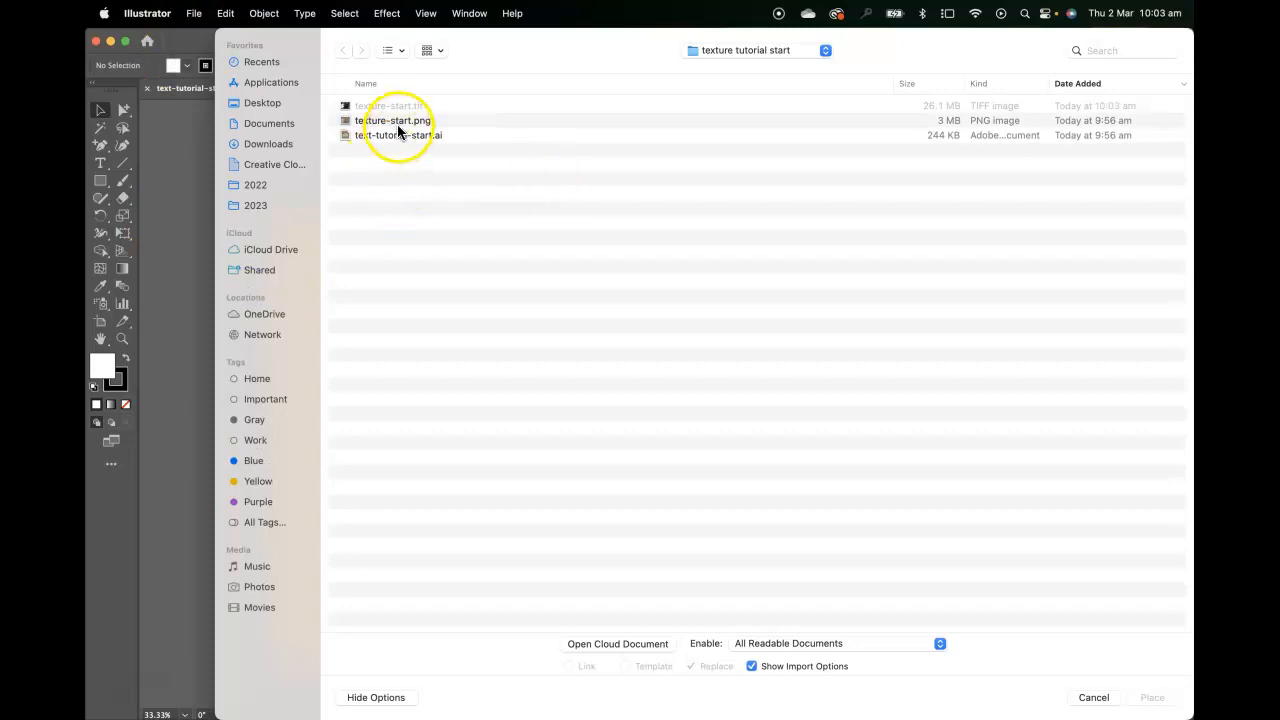
pyautogui.click(384, 104)
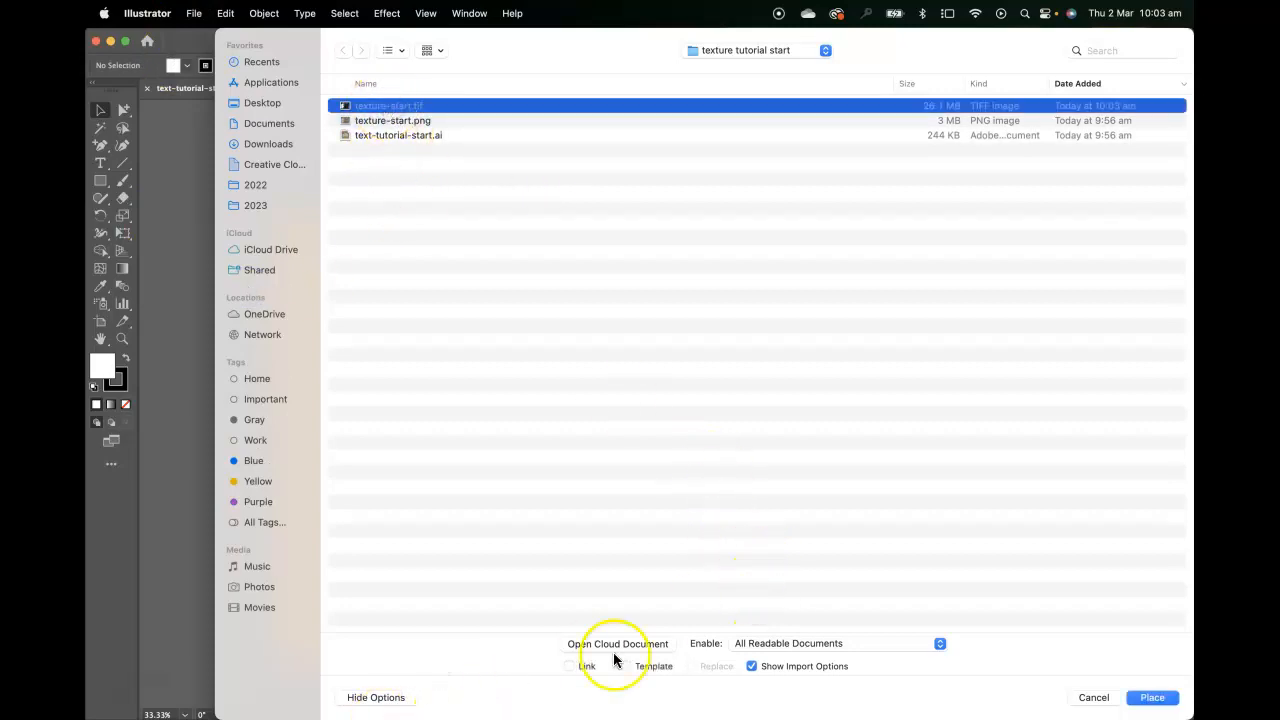
pyautogui.click(1152, 697)
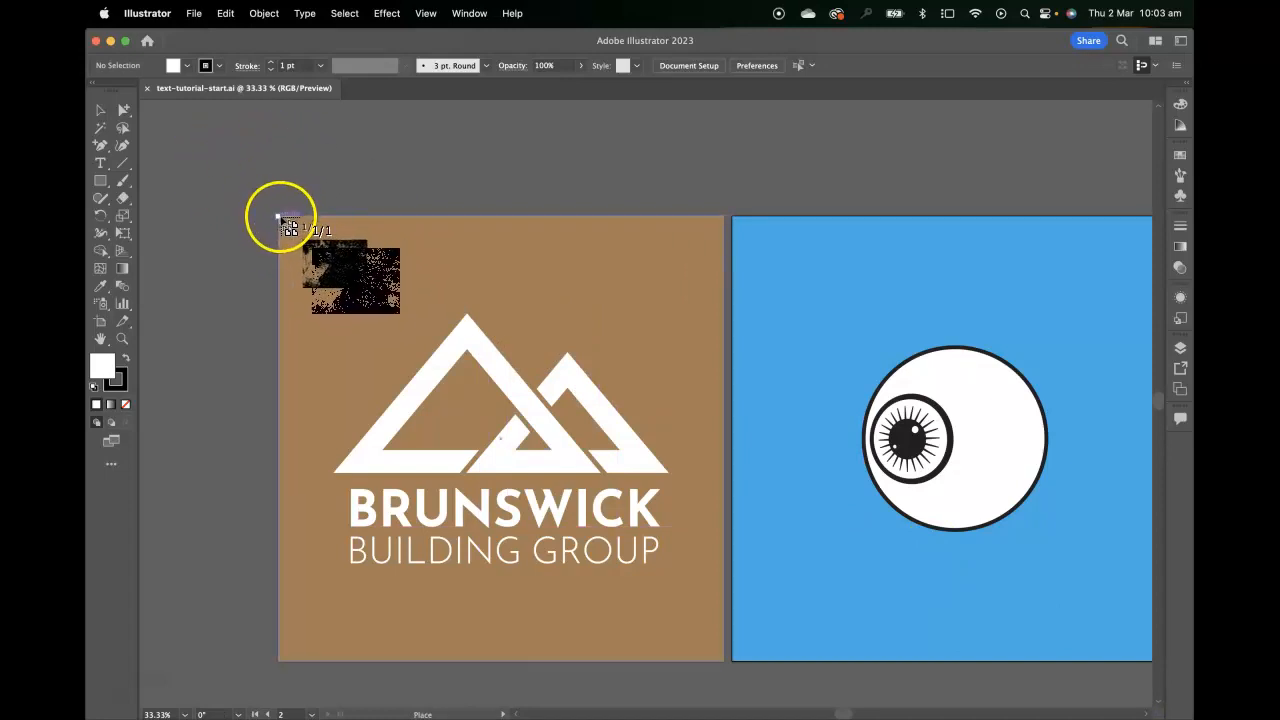
pyautogui.click(962, 667)
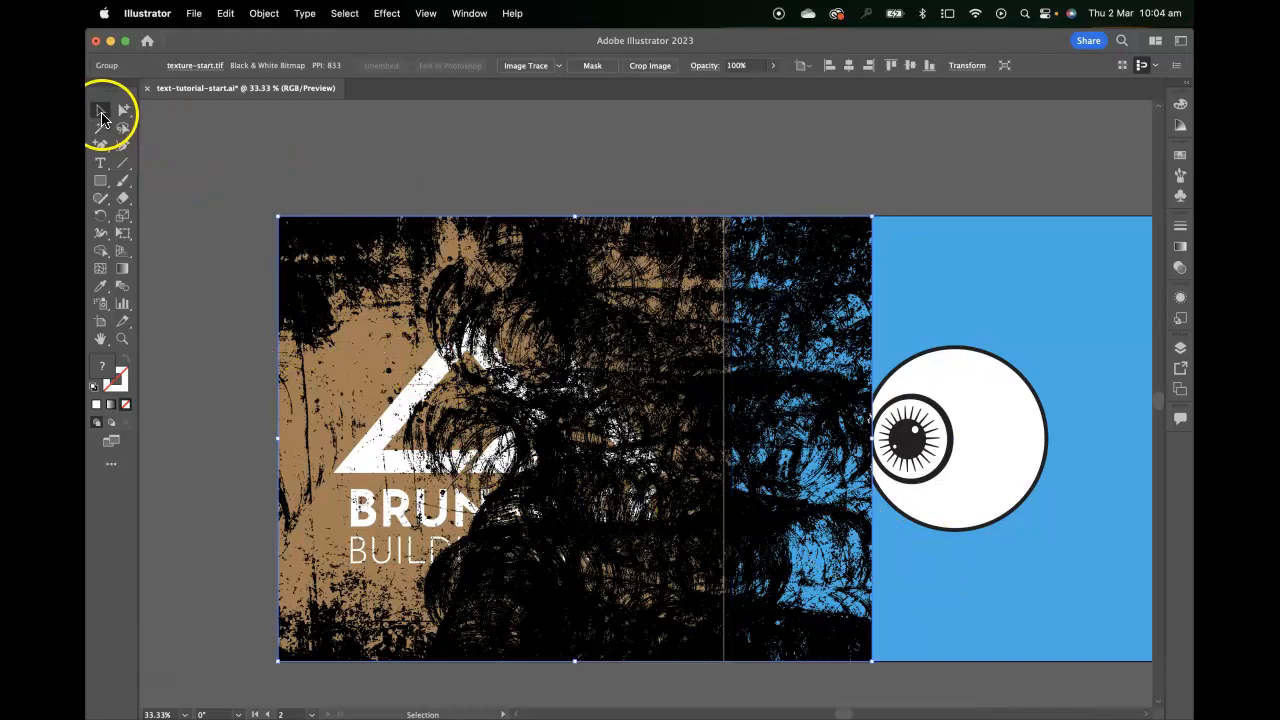
# Select the placed texture together with the brown background and send both behind the Brunswick logo
pyautogui.click(318, 165)
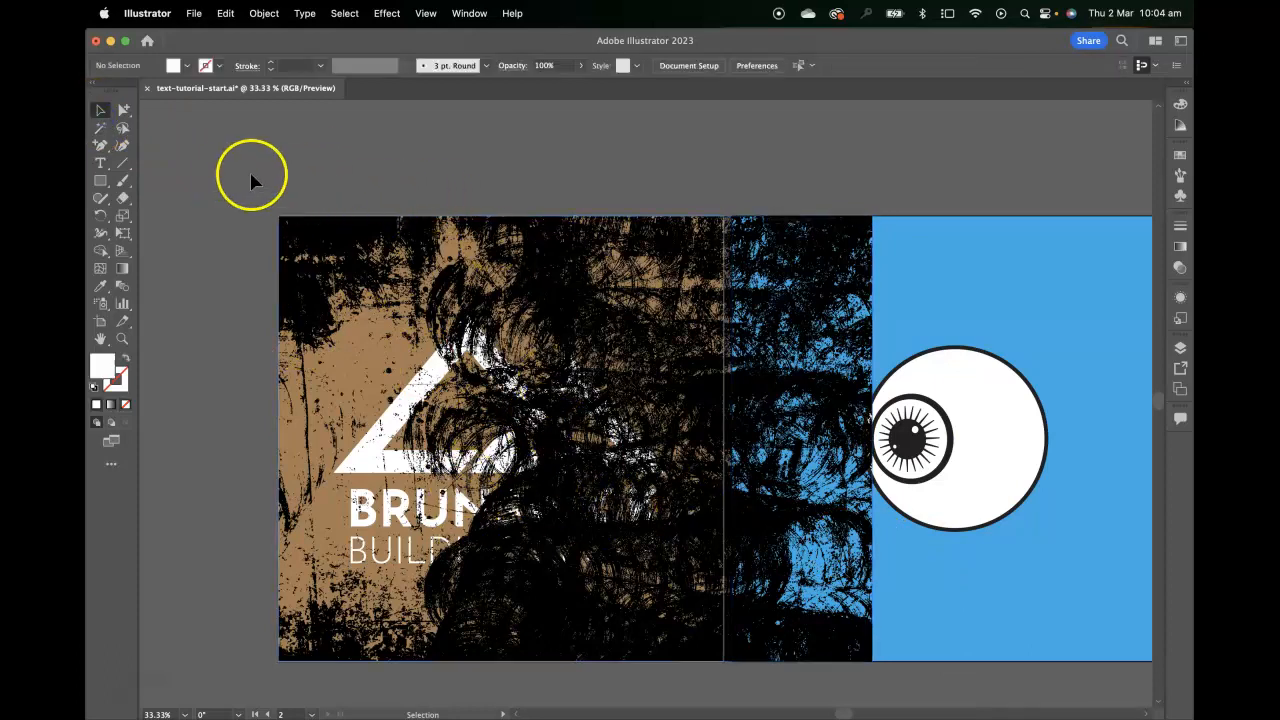
pyautogui.click(422, 286)
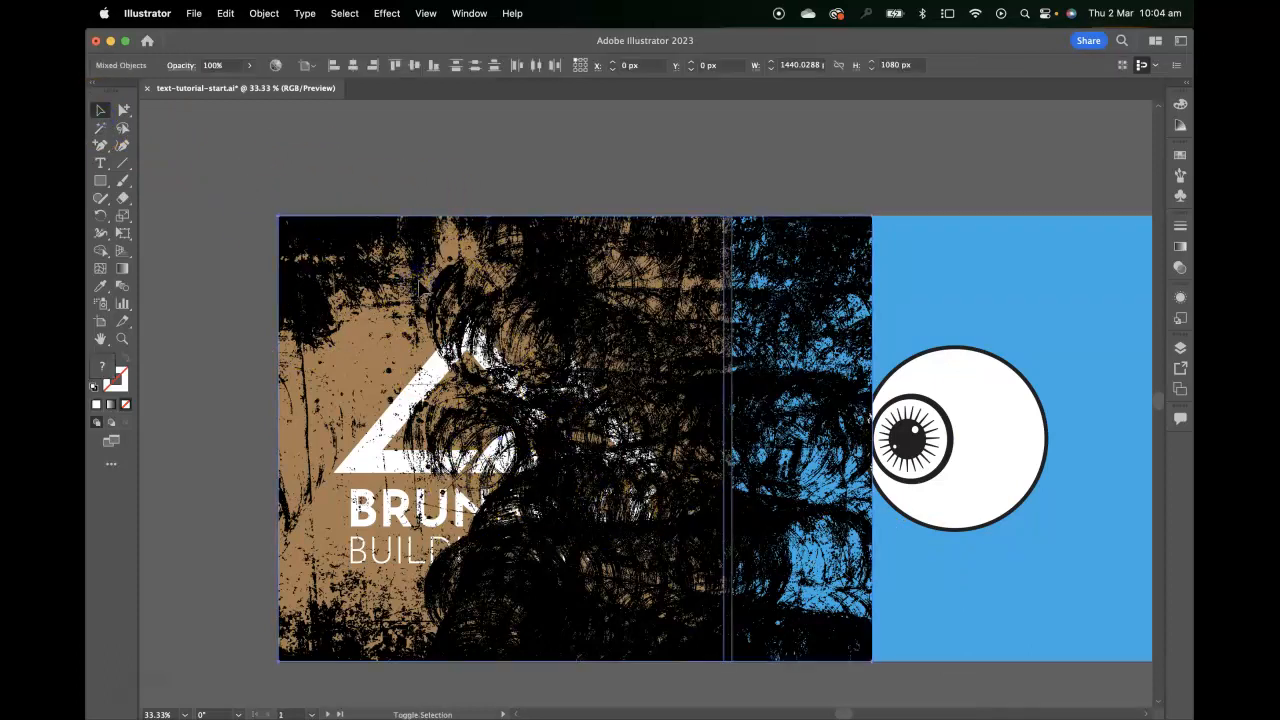
pyautogui.press('super+shift+bracketleft')
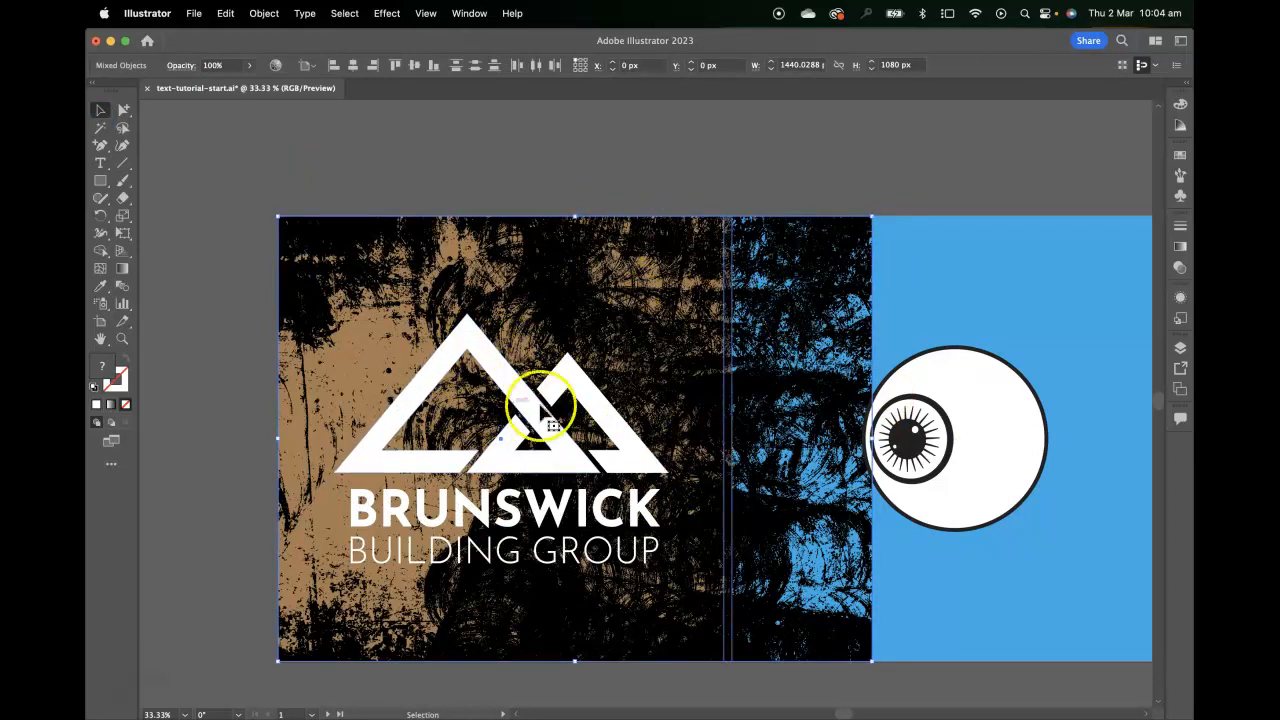
# Try the texture and brown background at 20% opacity, and return them to 100%
pyautogui.moveTo(790, 377); pyautogui.dragTo(715, 382)
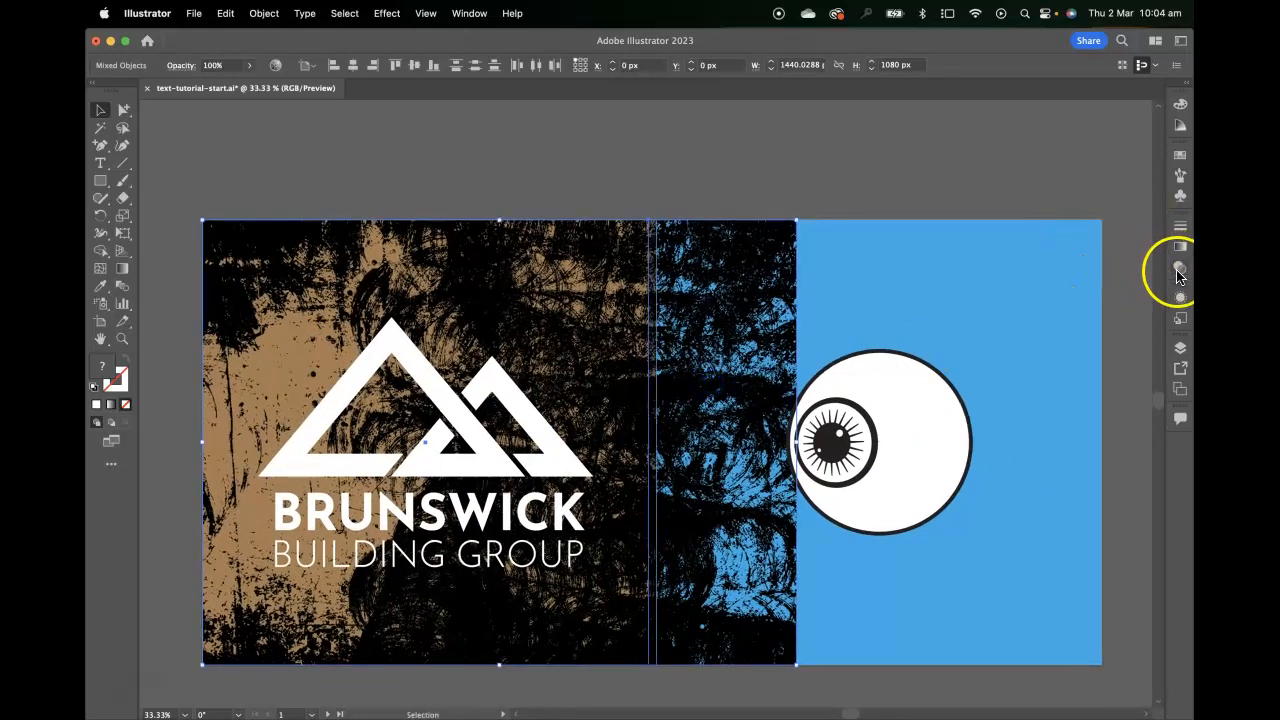
pyautogui.click(1179, 276)
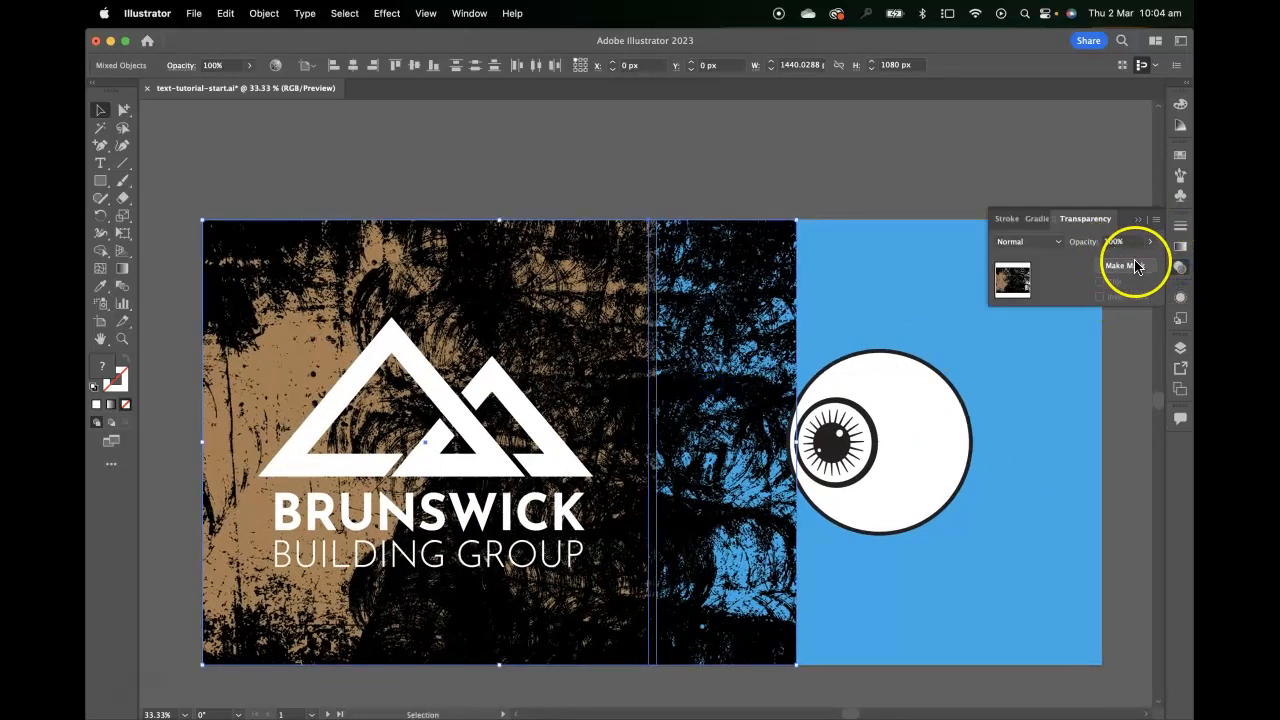
pyautogui.click(1152, 245)
pyautogui.click(1106, 263)
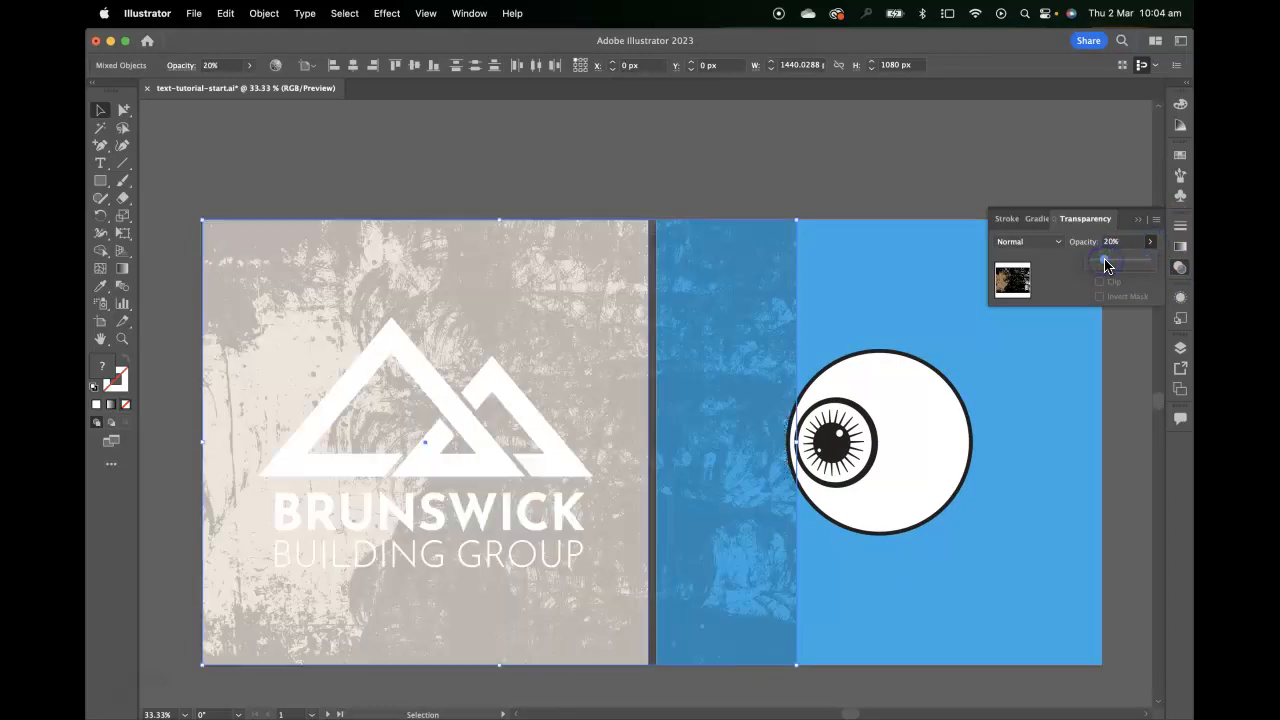
pyautogui.moveTo(1106, 263); pyautogui.dragTo(1147, 259)
pyautogui.click(585, 200)
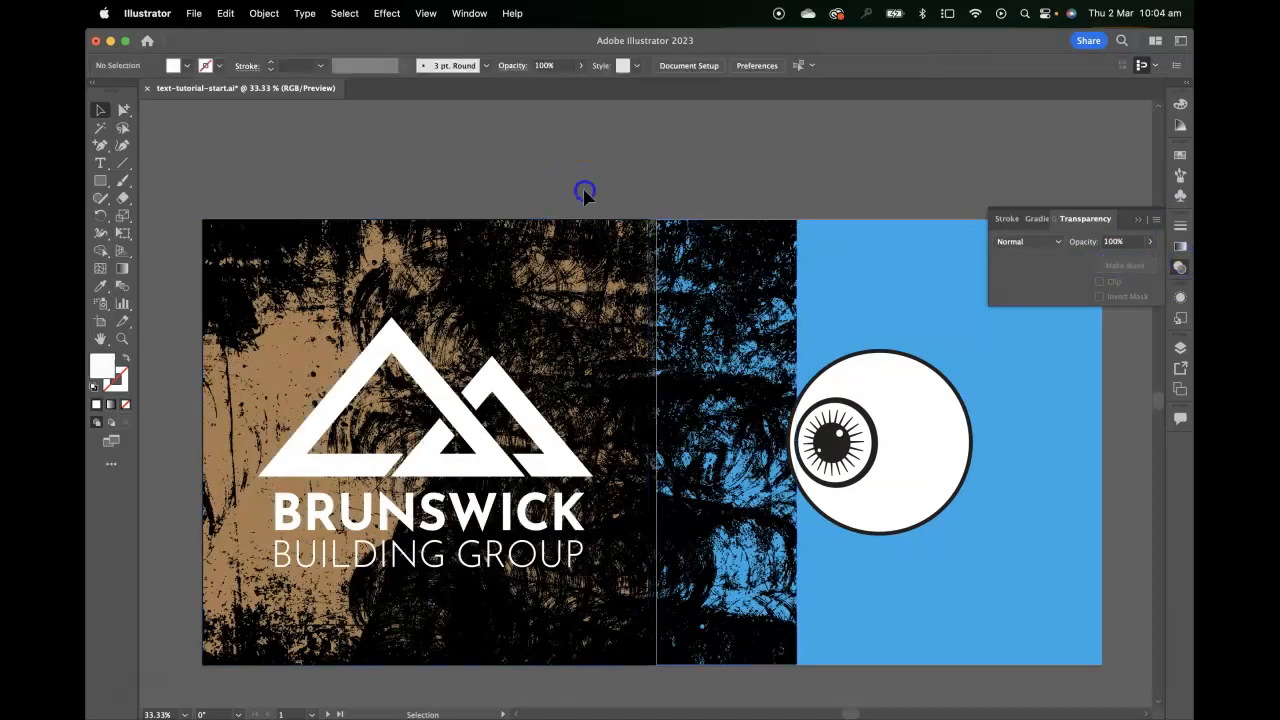
# Select the bitmap texture alone and fill it with the light tan swatch R=198 G=156 B=109
pyautogui.click(493, 267)
pyautogui.click(540, 266)
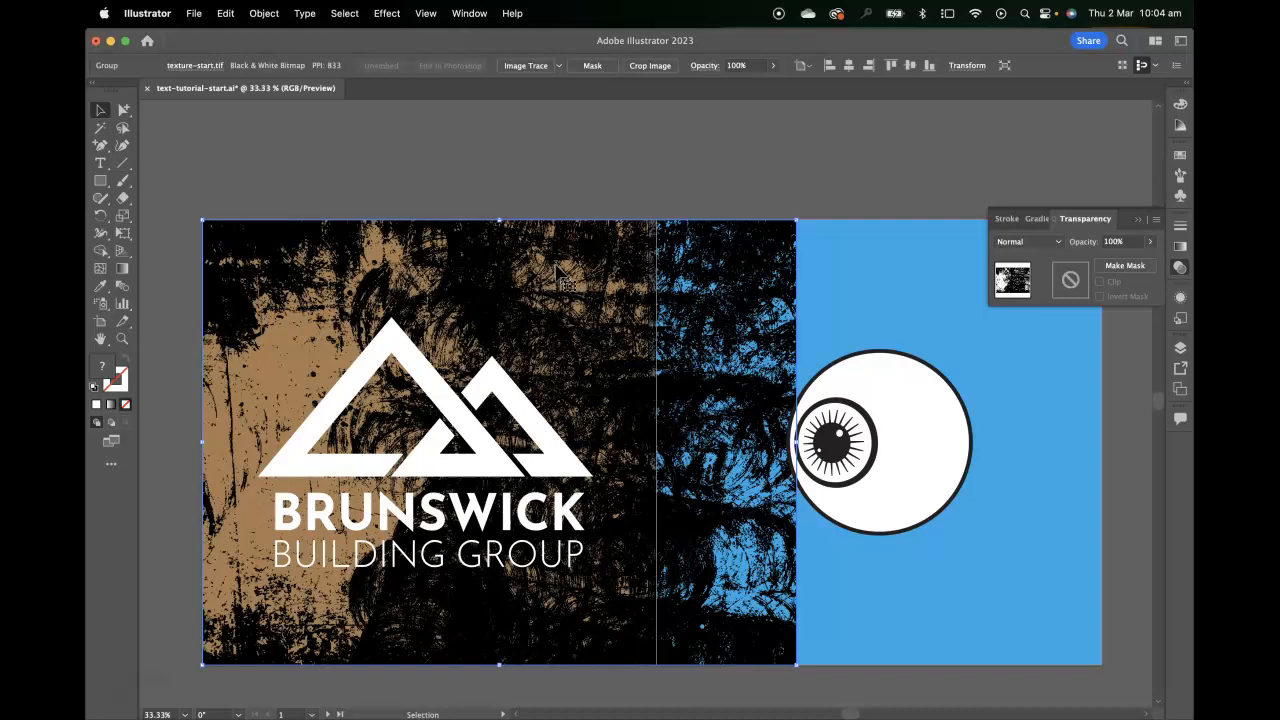
pyautogui.click(558, 268)
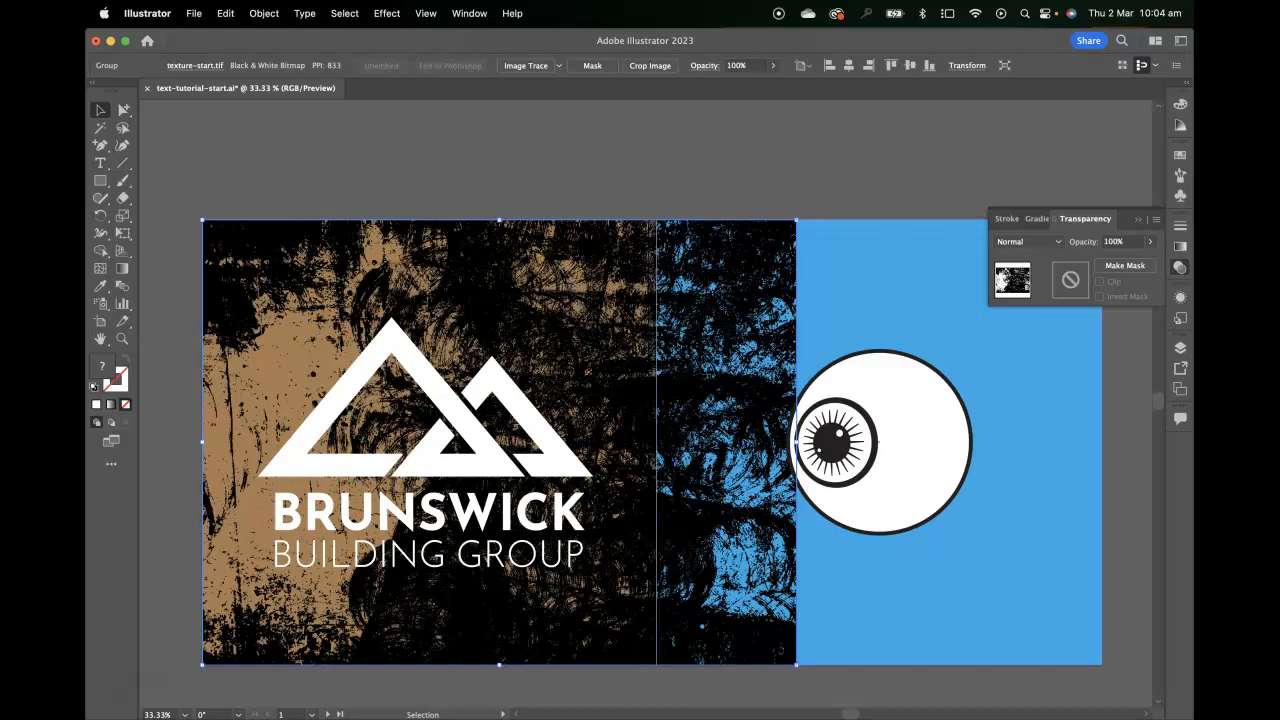
pyautogui.click(1179, 153)
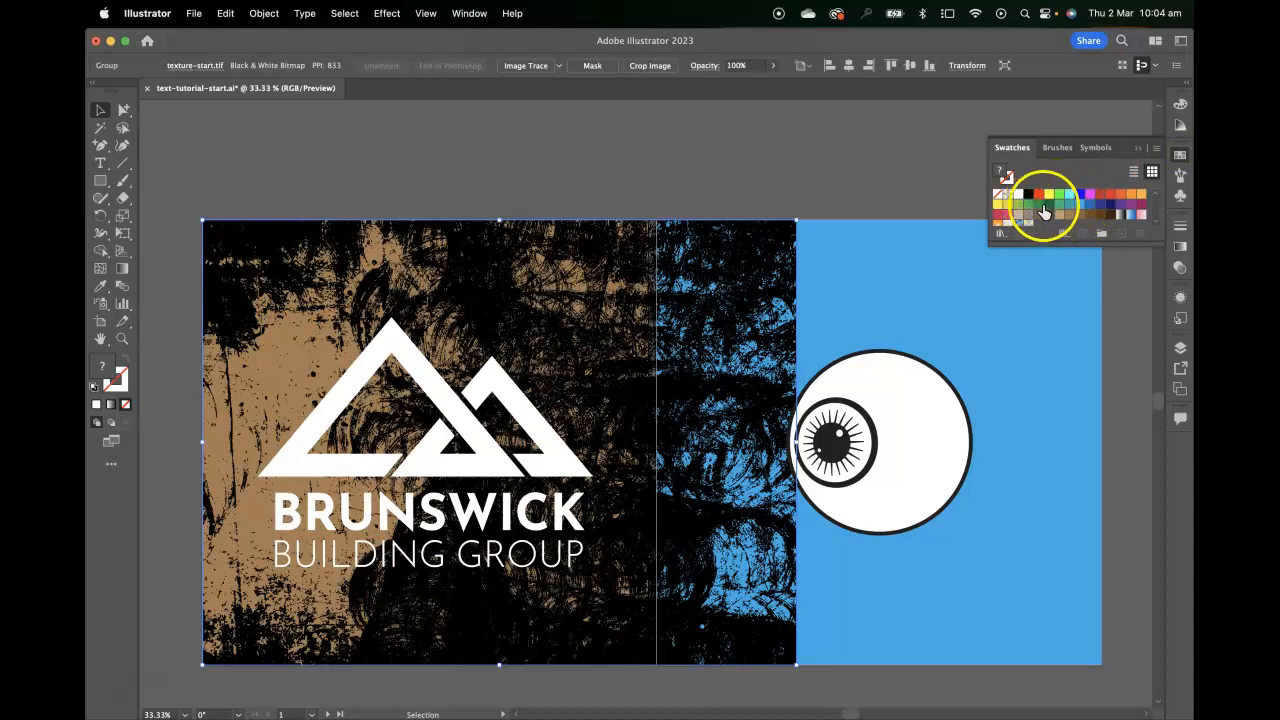
pyautogui.click(1062, 217)
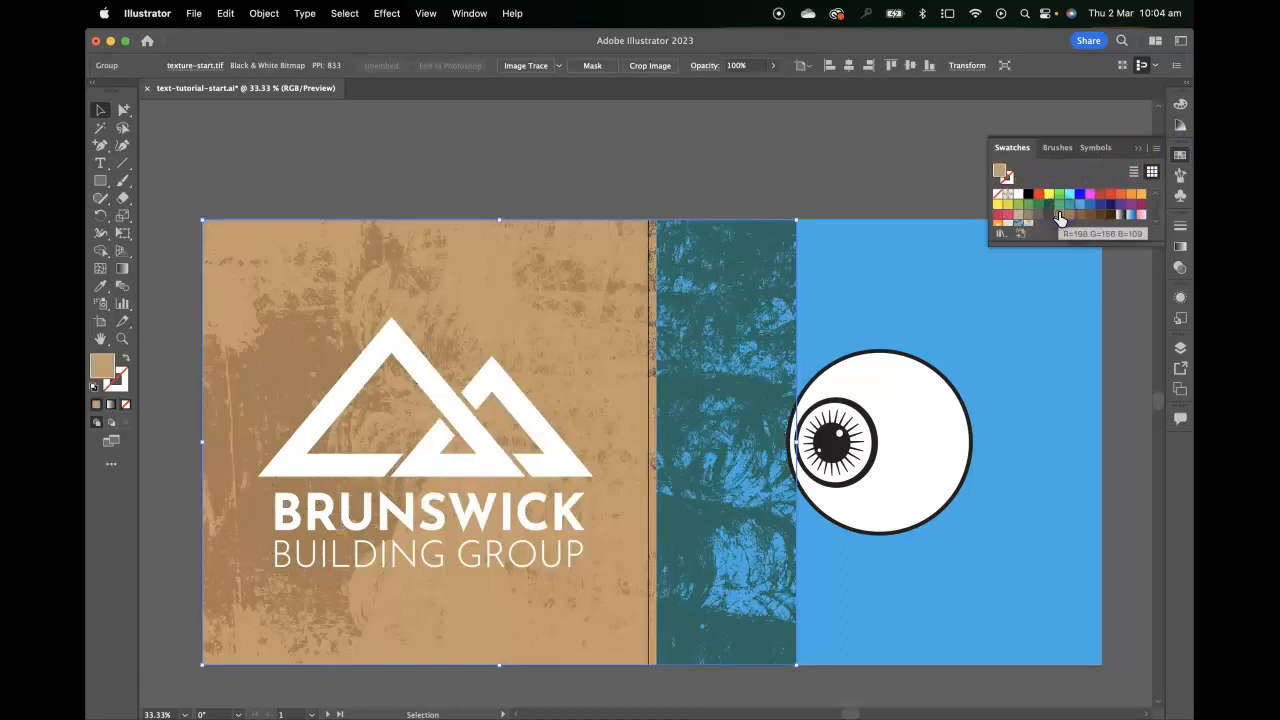
# Try teal, magenta, red and orange swatches on the texture, and return it to the light tan R=198 G=156 B=109
pyautogui.click(647, 288)
pyautogui.click(1070, 206)
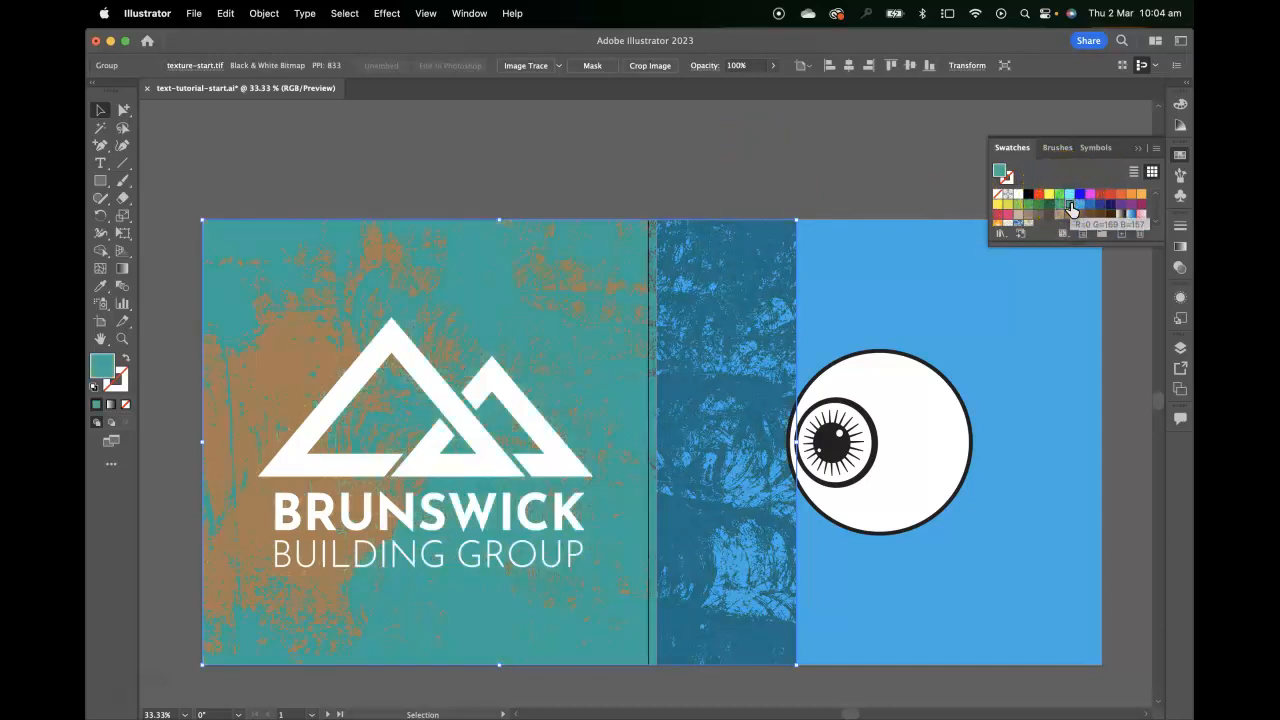
pyautogui.click(1088, 196)
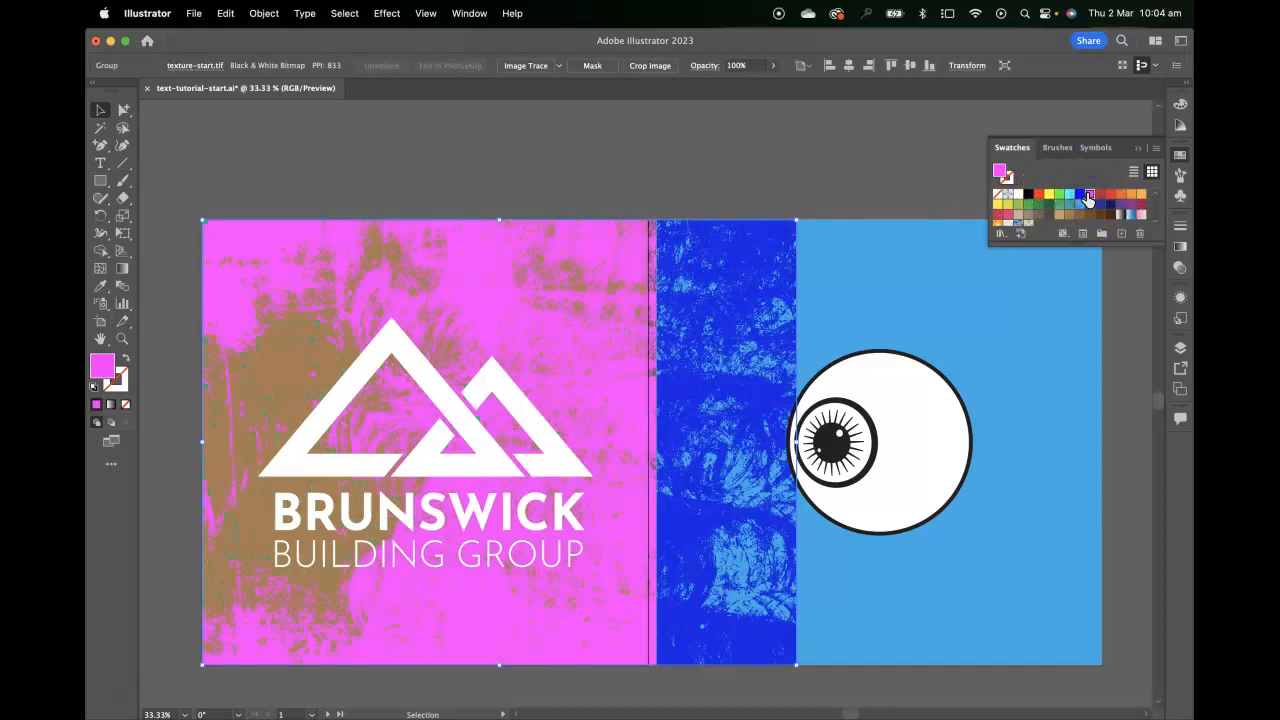
pyautogui.click(1100, 195)
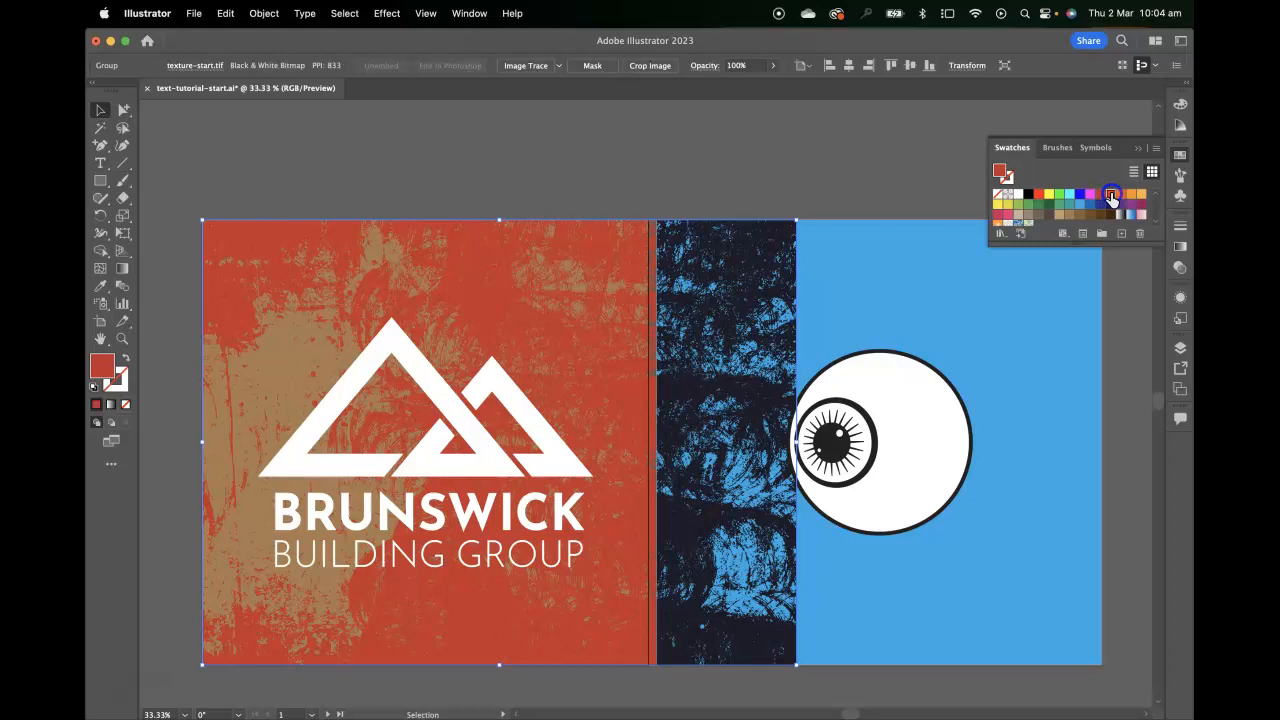
pyautogui.click(1113, 195)
pyautogui.click(1132, 196)
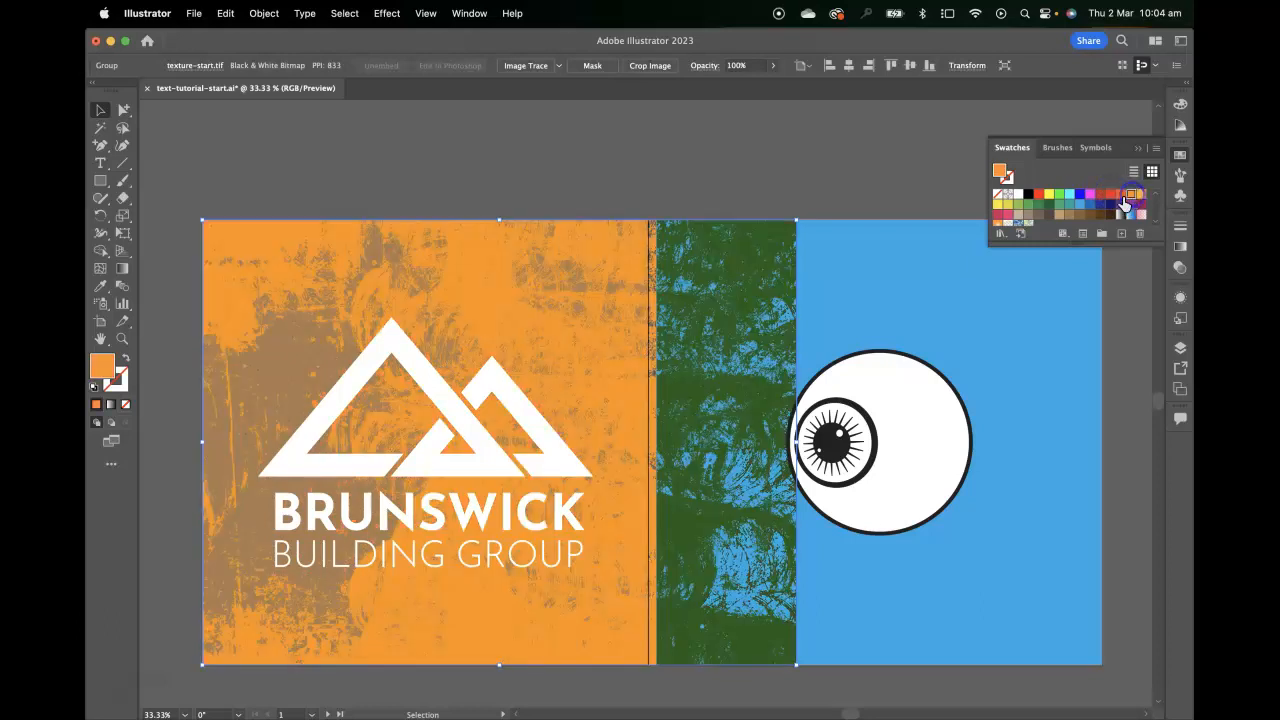
pyautogui.click(1060, 216)
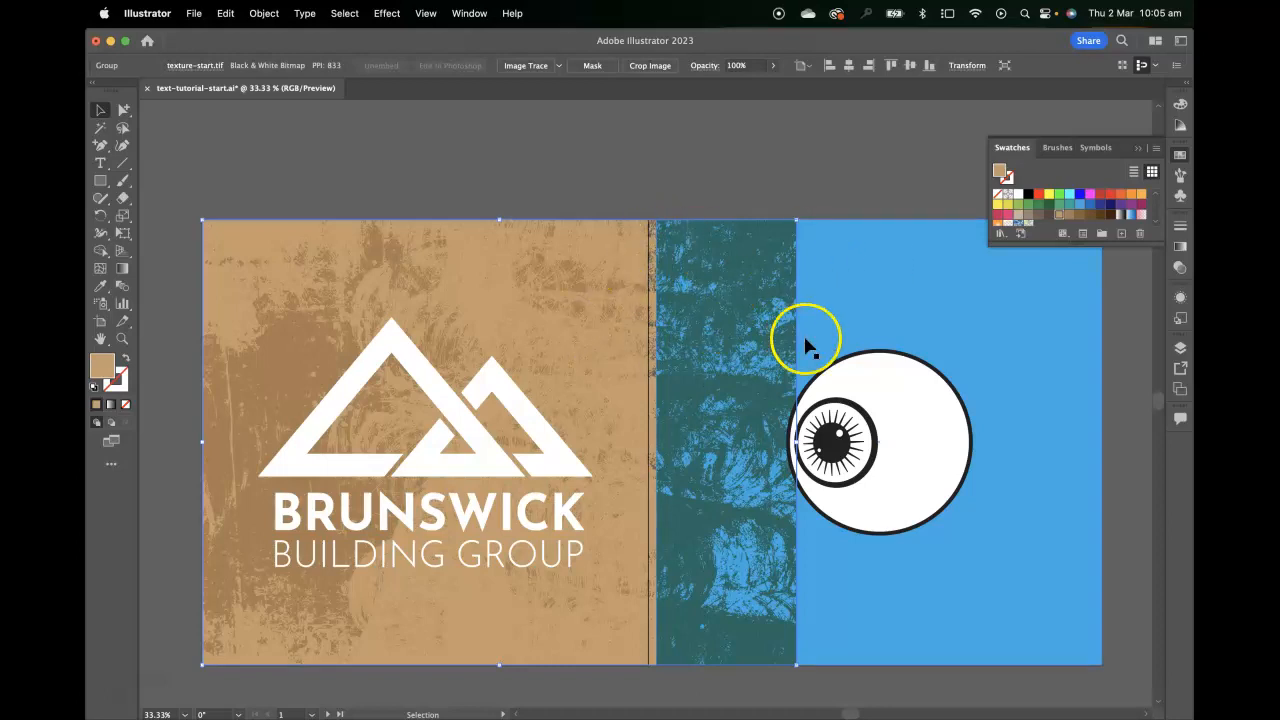
pyautogui.click(690, 186)
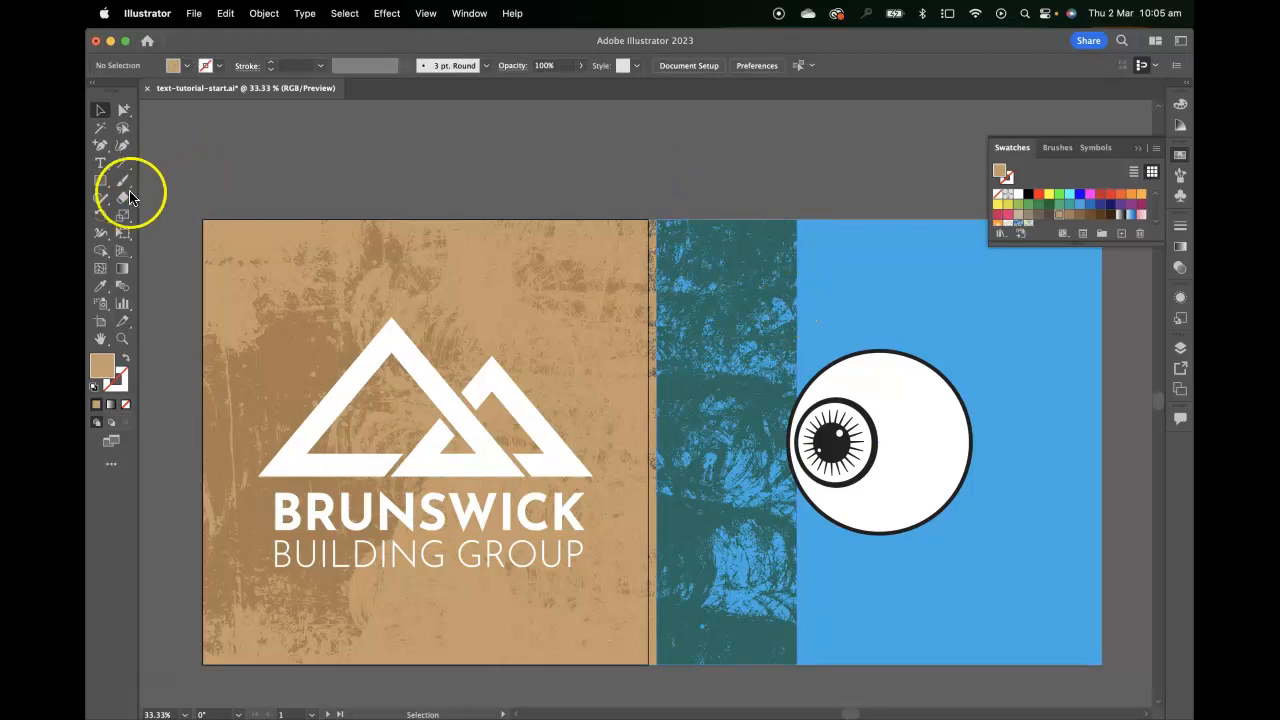
# Draw a rectangle about 1079 by 1080 px covering the logo artboard
pyautogui.click(101, 183)
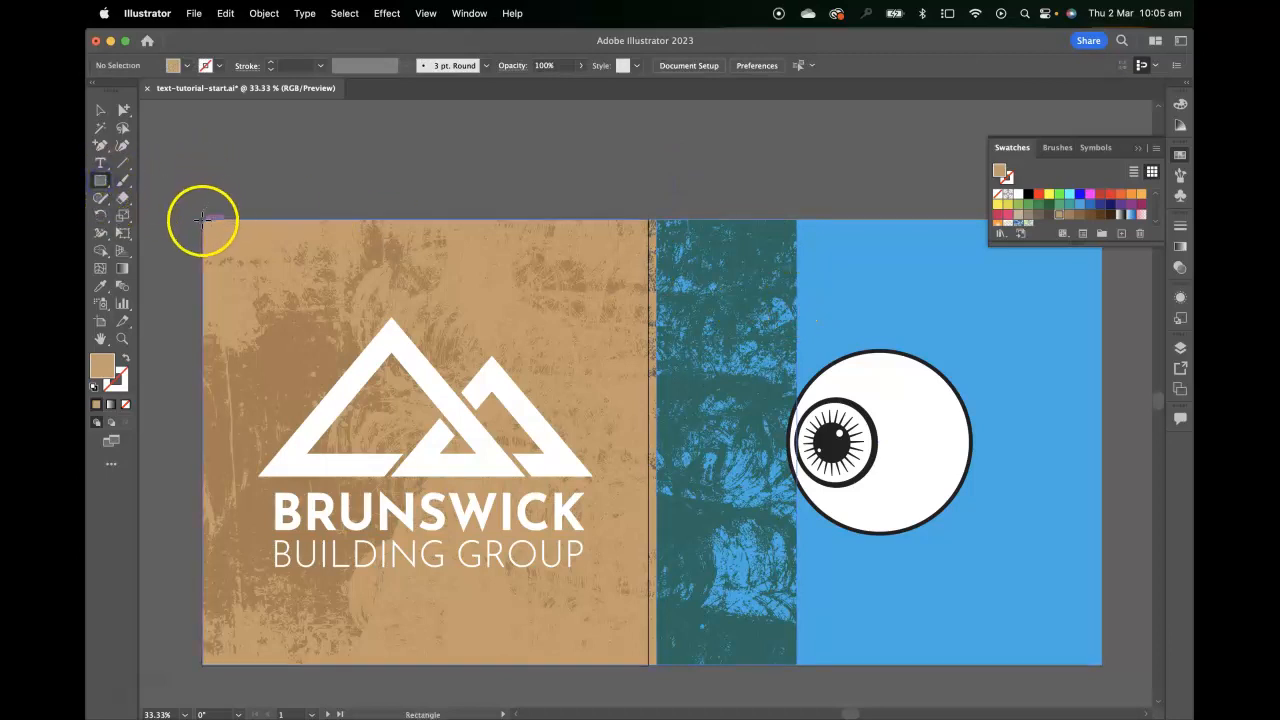
pyautogui.moveTo(203, 220)
pyautogui.mouseDown()
pyautogui.moveTo(595, 642)
pyautogui.moveTo(651, 674)
pyautogui.moveTo(631, 646)
pyautogui.moveTo(649, 652)
pyautogui.mouseUp()
pyautogui.click(100, 110)
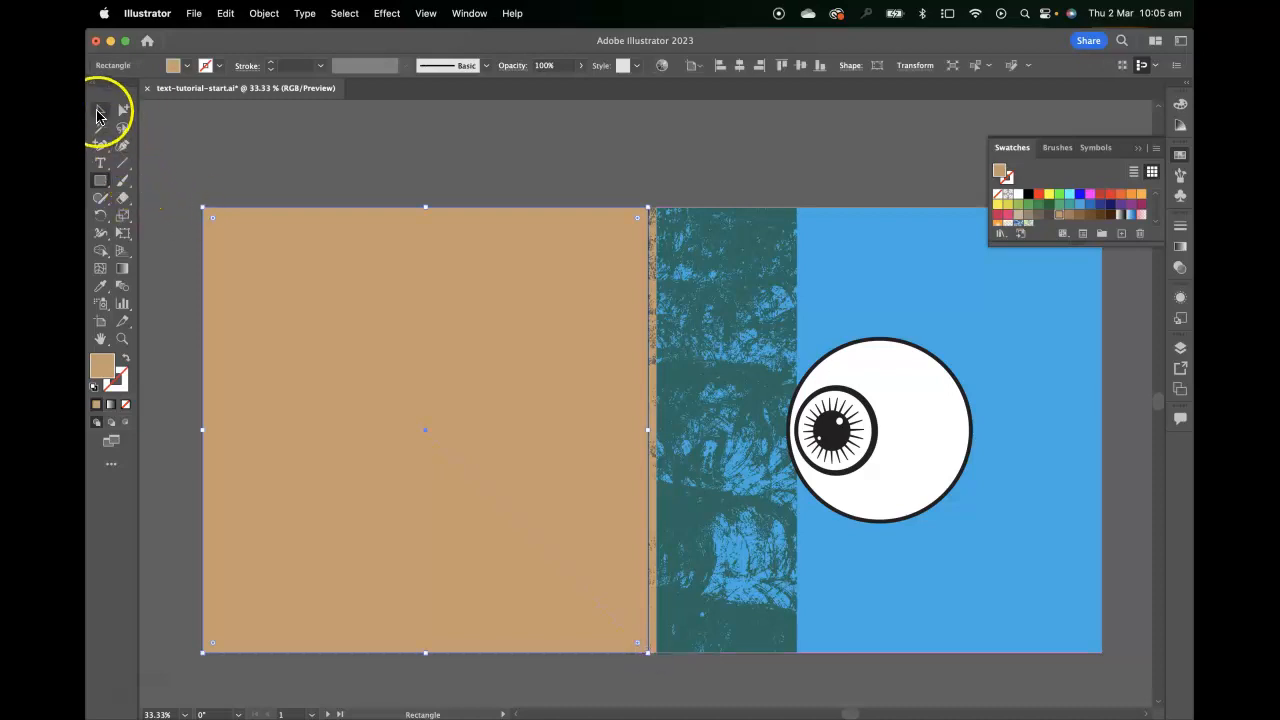
pyautogui.click(736, 143)
# Try moving the covering rectangle off the logo artboard and undo the move
pyautogui.click(730, 233)
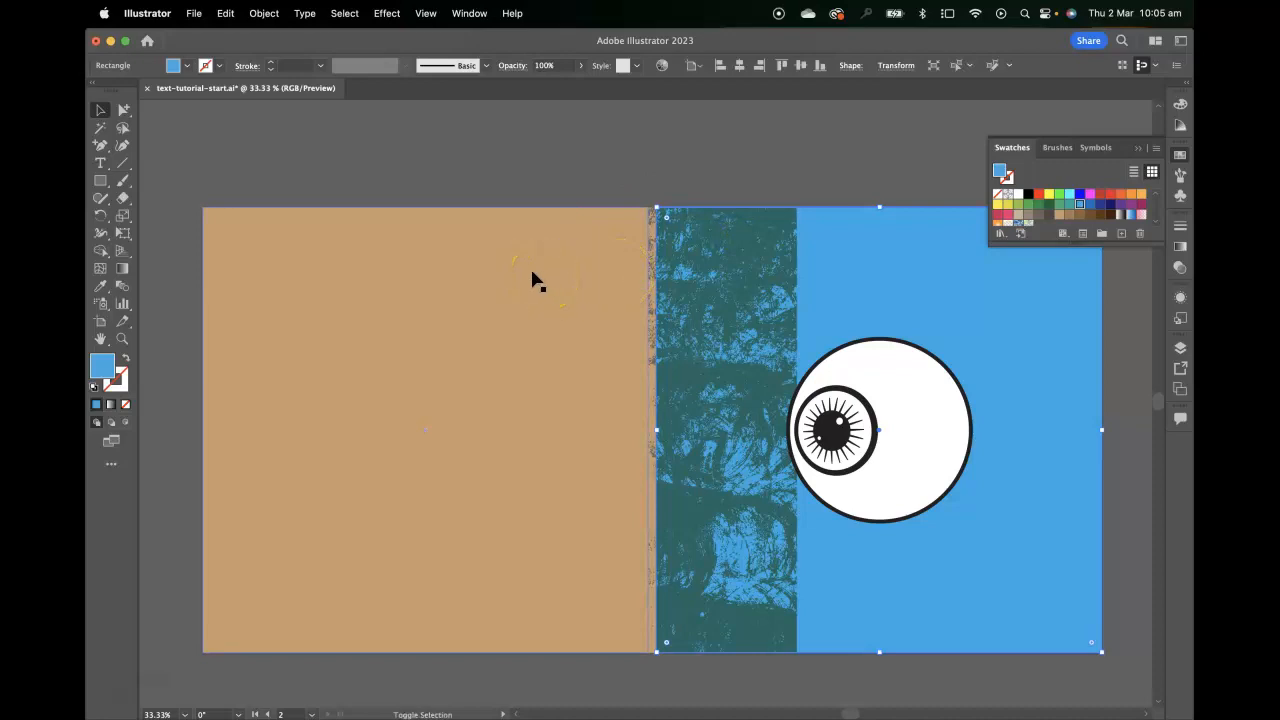
pyautogui.click(648, 222)
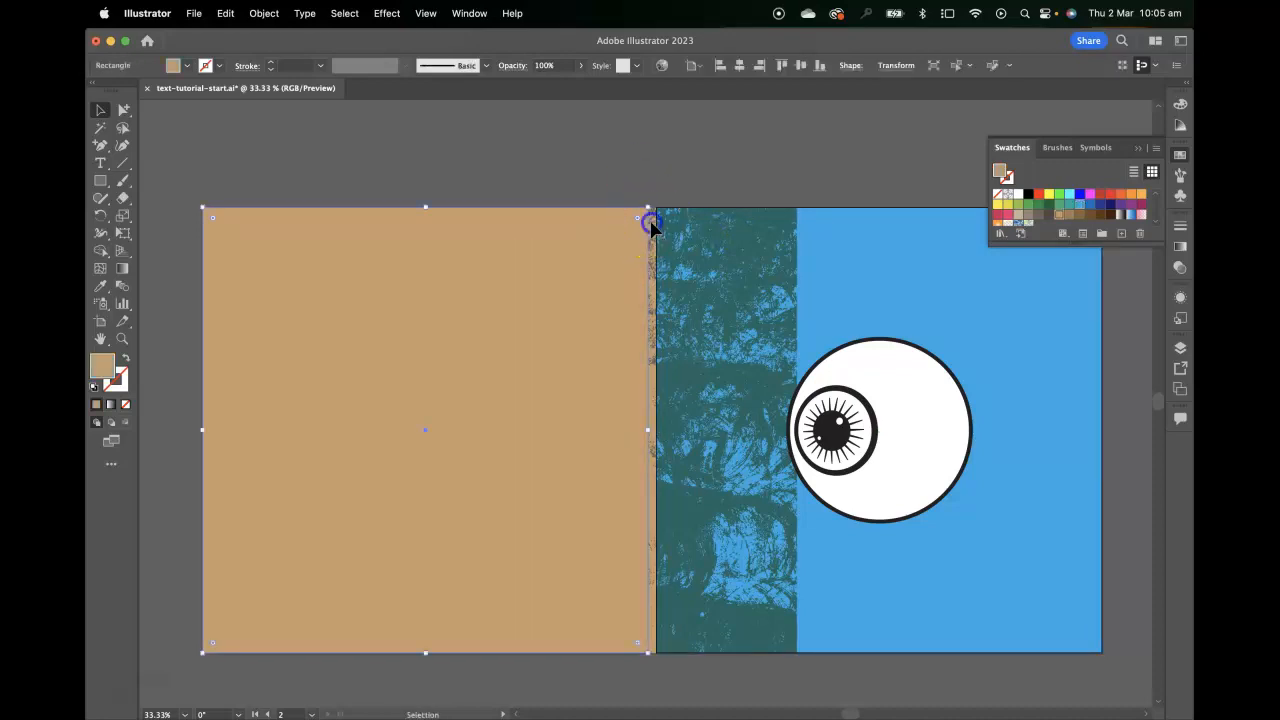
pyautogui.moveTo(604, 239); pyautogui.dragTo(500, 422)
pyautogui.click(602, 248)
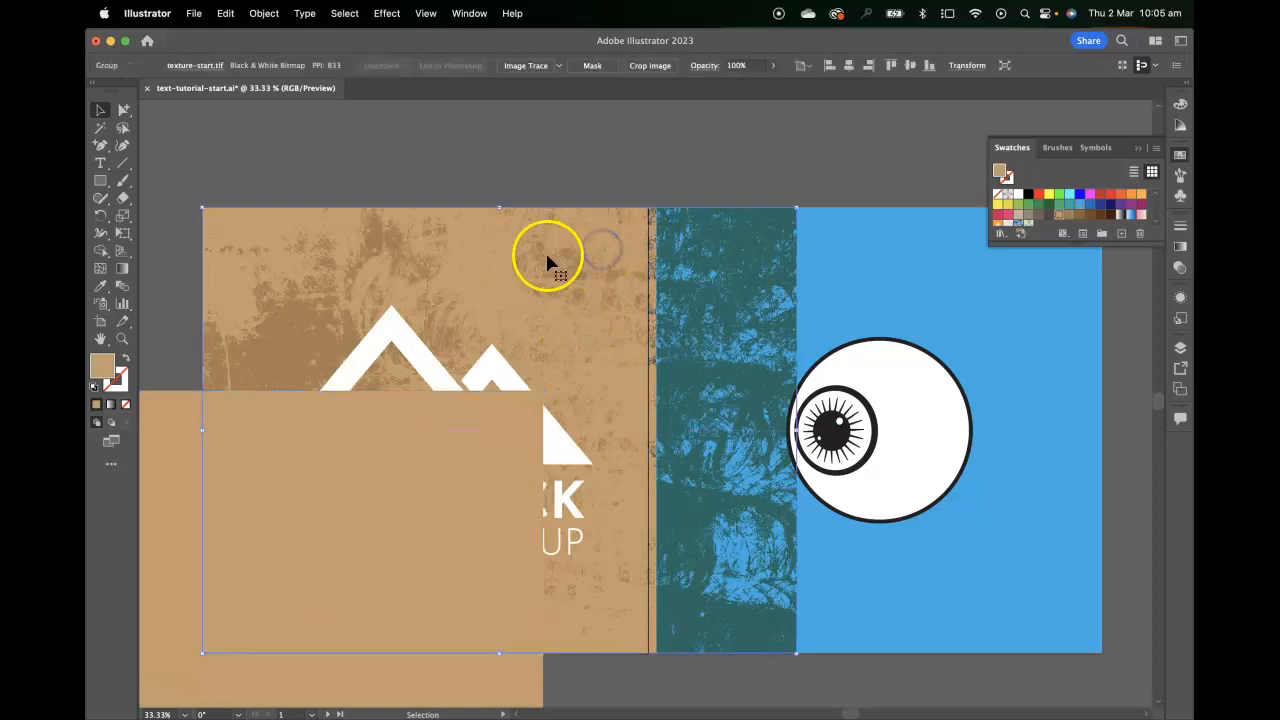
pyautogui.press('super+z')
# Select the covering rectangle together with the texture and make a clipping mask that trims the texture to the logo artboard
pyautogui.click(731, 224)
pyautogui.click(716, 642)
pyautogui.click(619, 269)
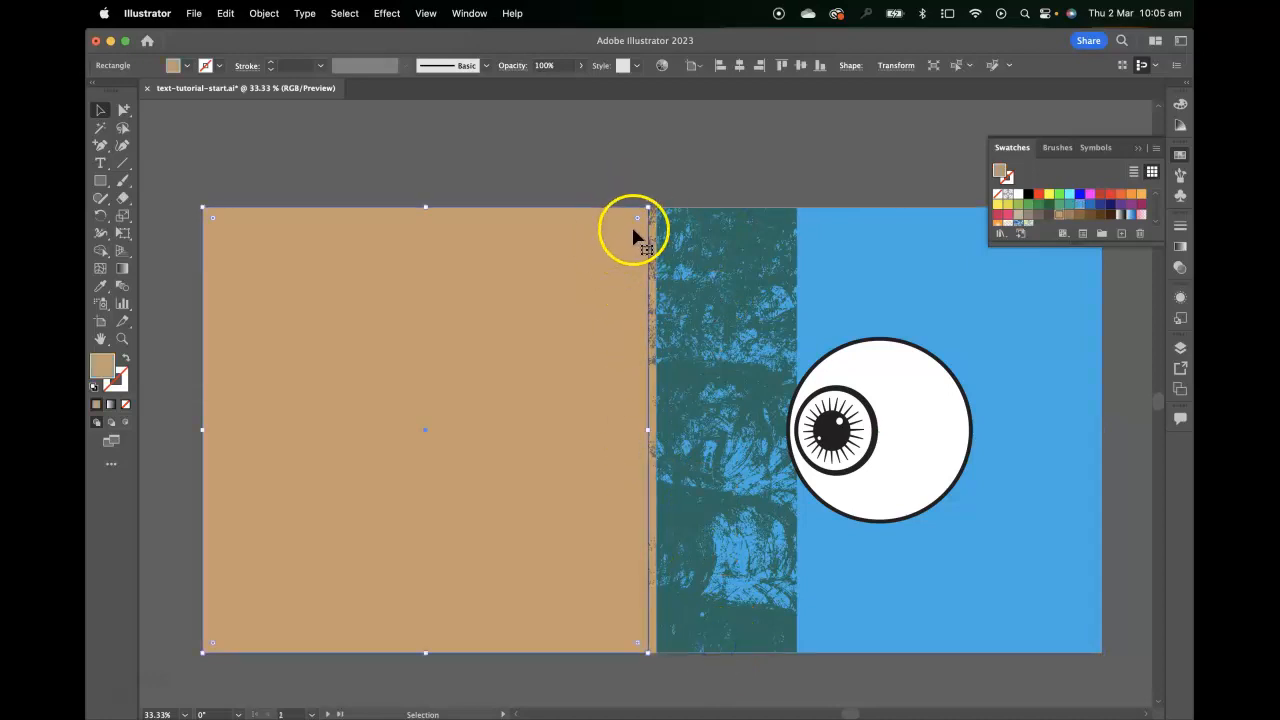
pyautogui.keyDown('shift'); pyautogui.click(654, 220); pyautogui.keyUp('shift')
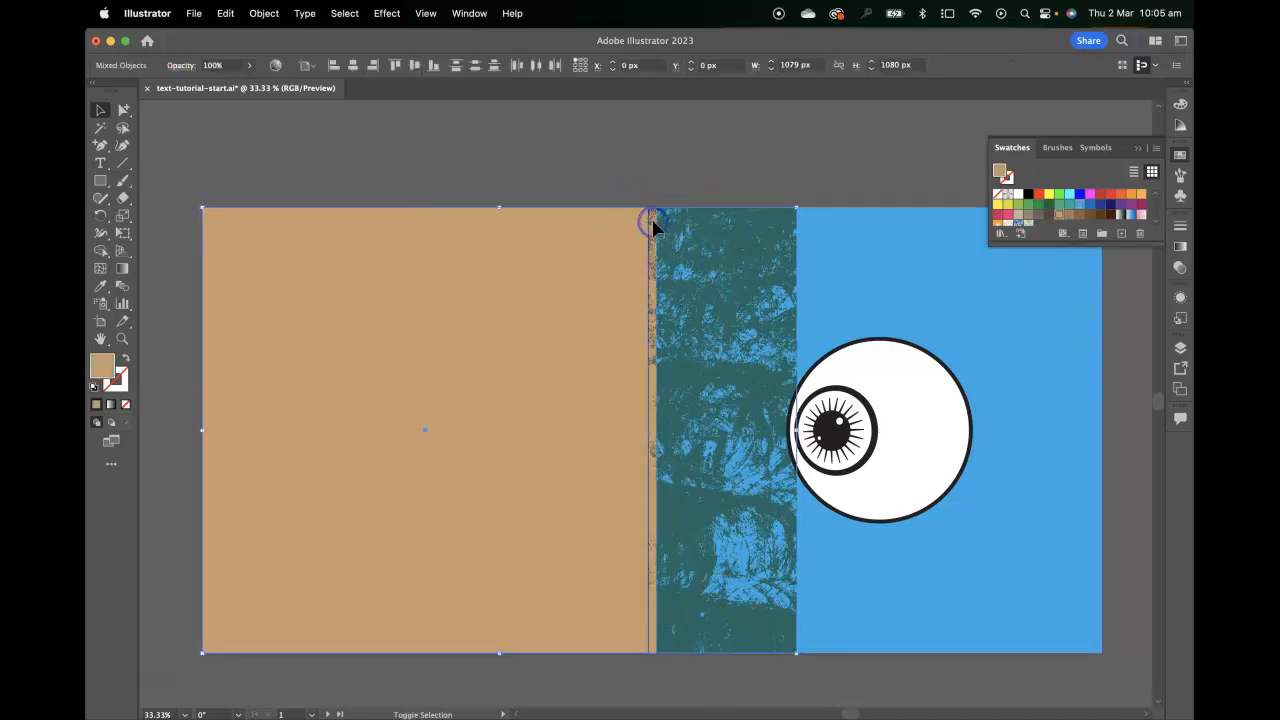
pyautogui.click(492, 250)
pyautogui.click(227, 13)
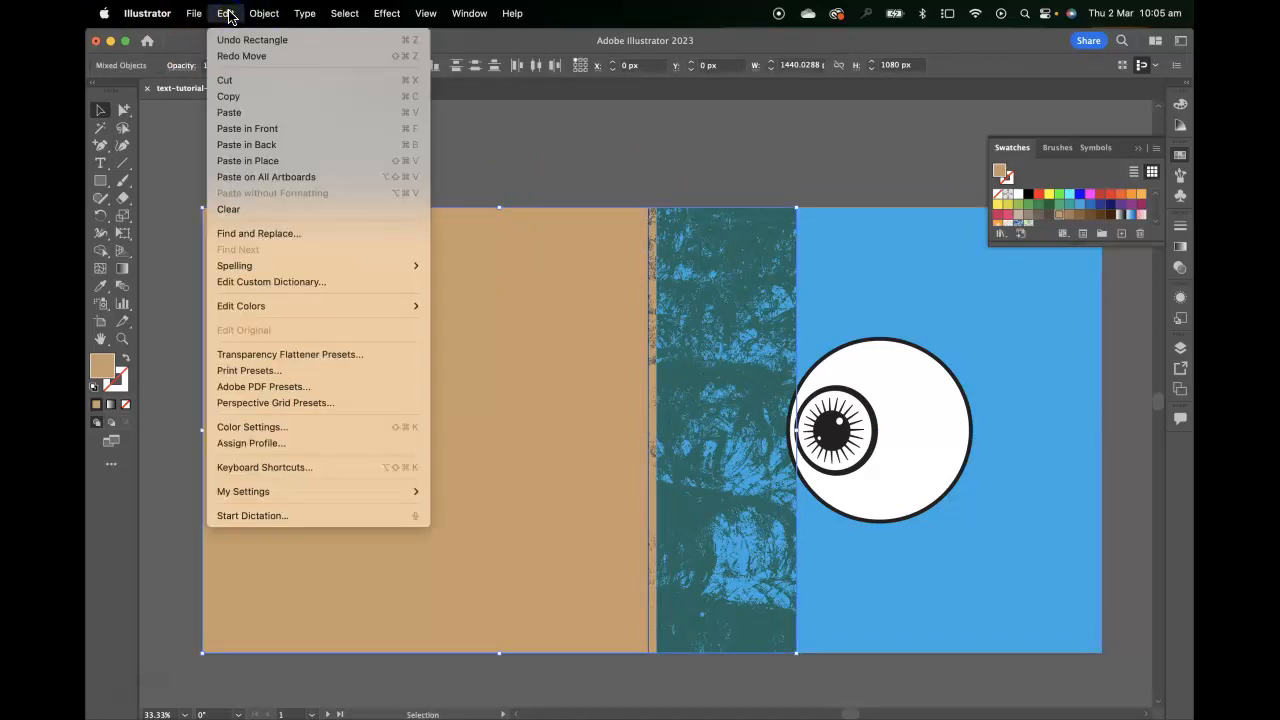
pyautogui.click(264, 13)
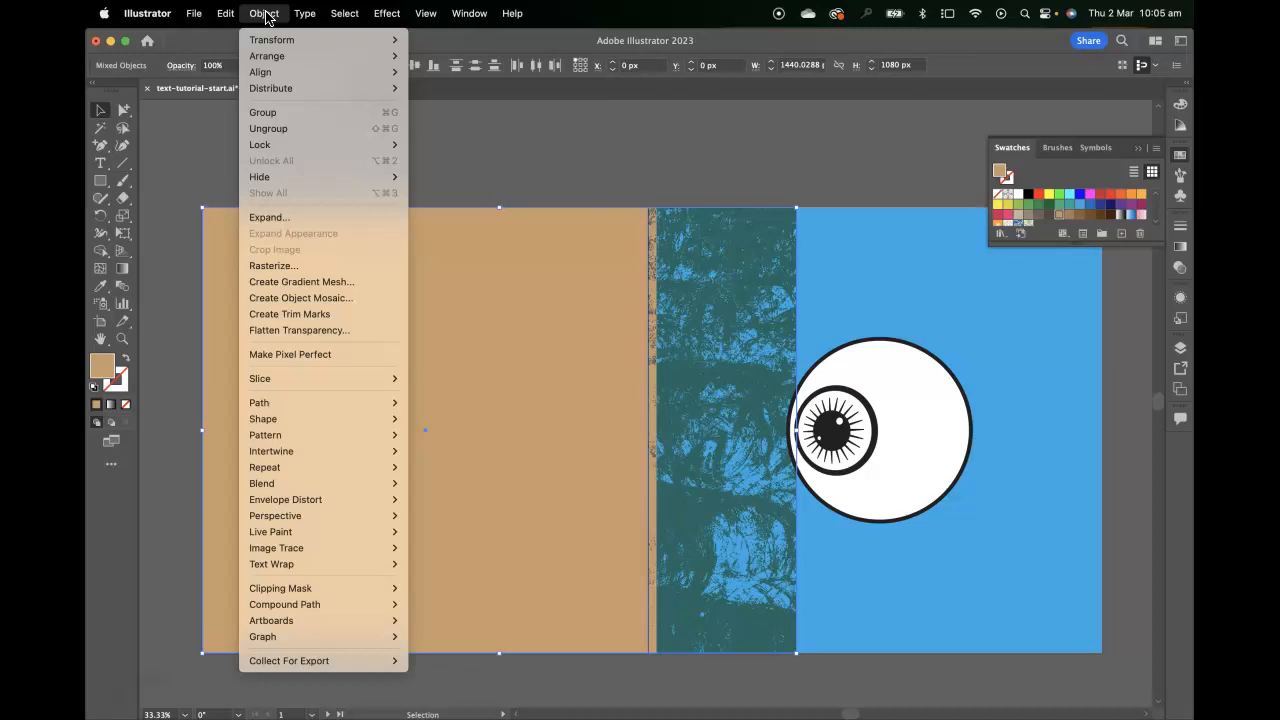
pyautogui.moveTo(294, 437)
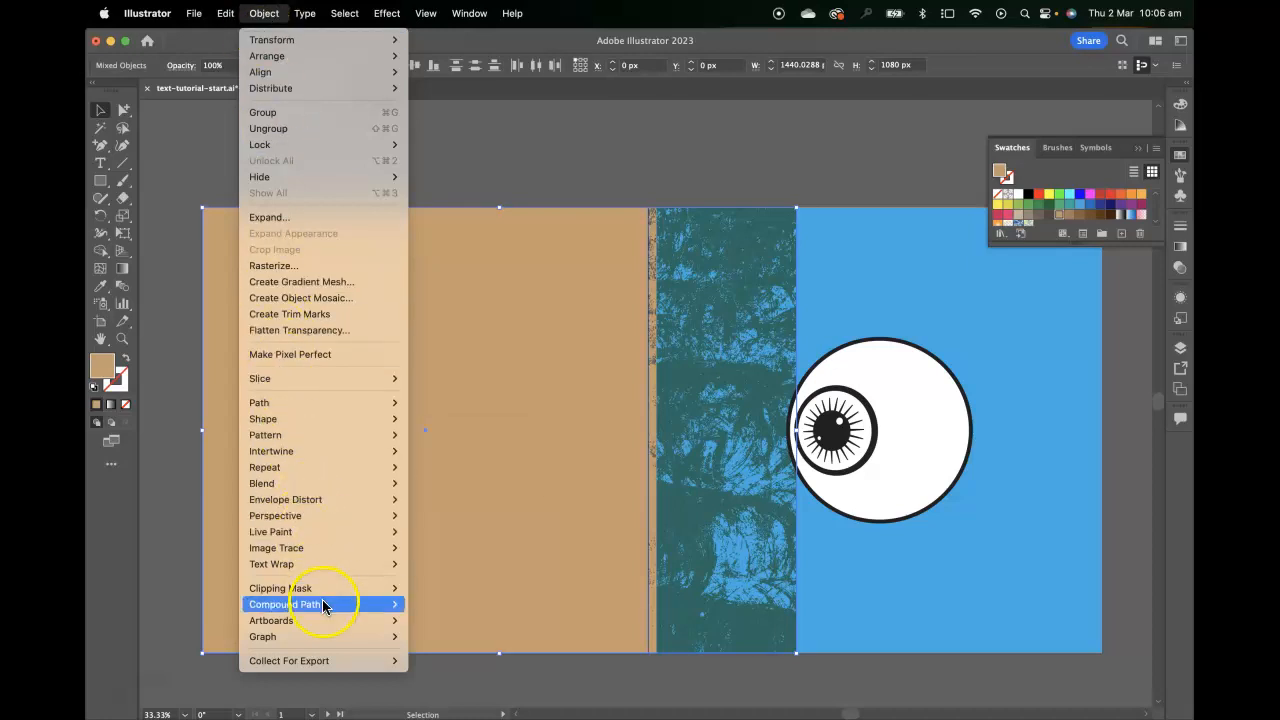
pyautogui.moveTo(323, 588)
pyautogui.click(455, 590)
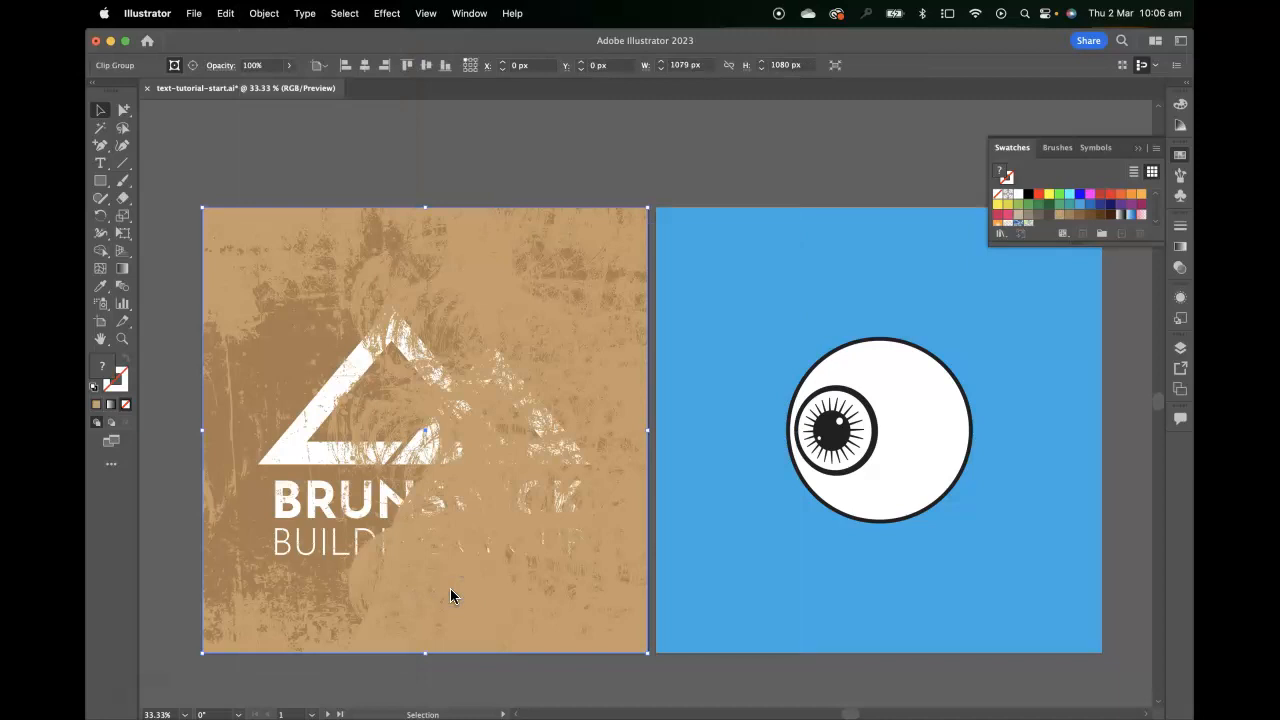
pyautogui.click(560, 142)
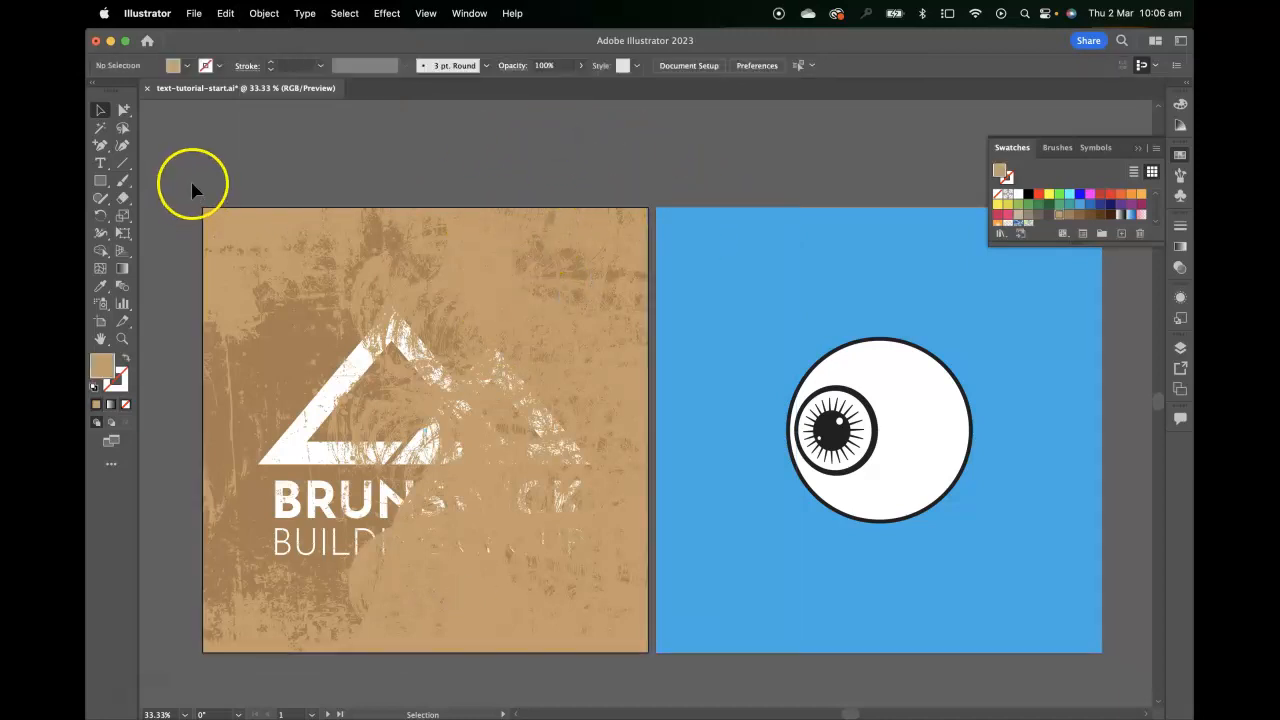
# Select the clipped texture and the brown background and send both behind the Brunswick logo
pyautogui.click(257, 259)
pyautogui.keyDown('shift'); pyautogui.click(271, 279); pyautogui.keyUp('shift')
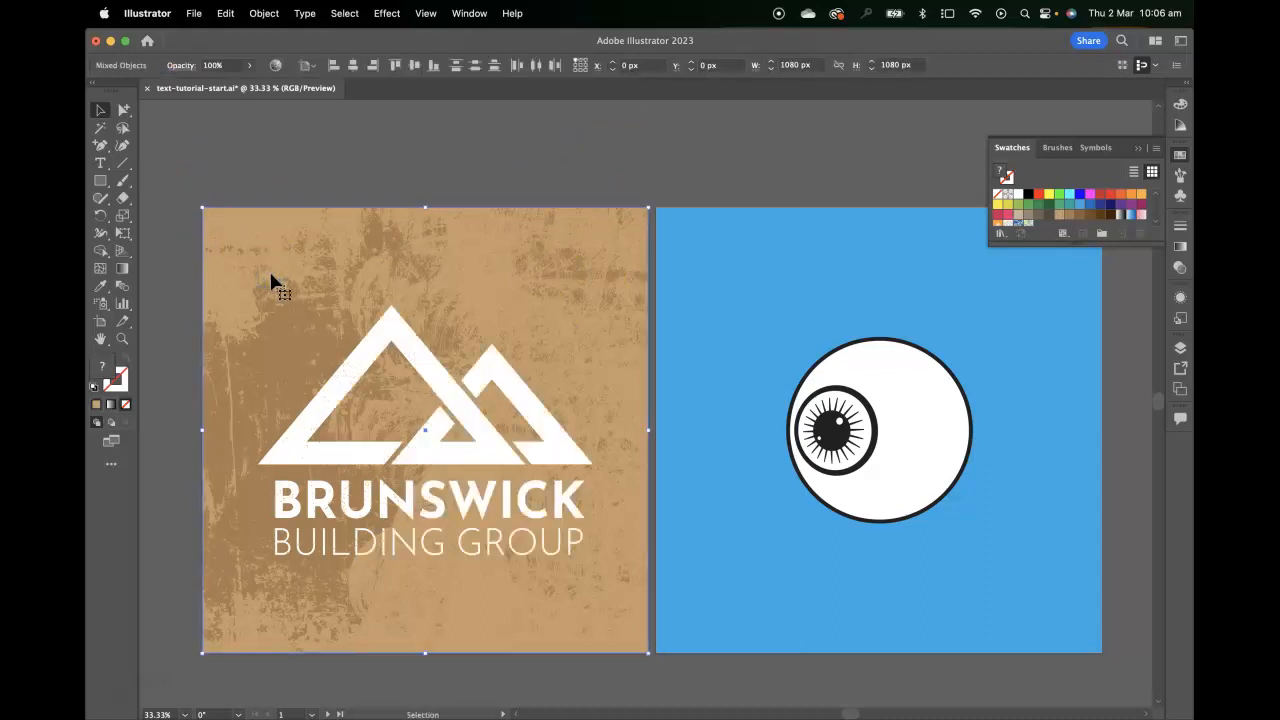
pyautogui.click(318, 138)
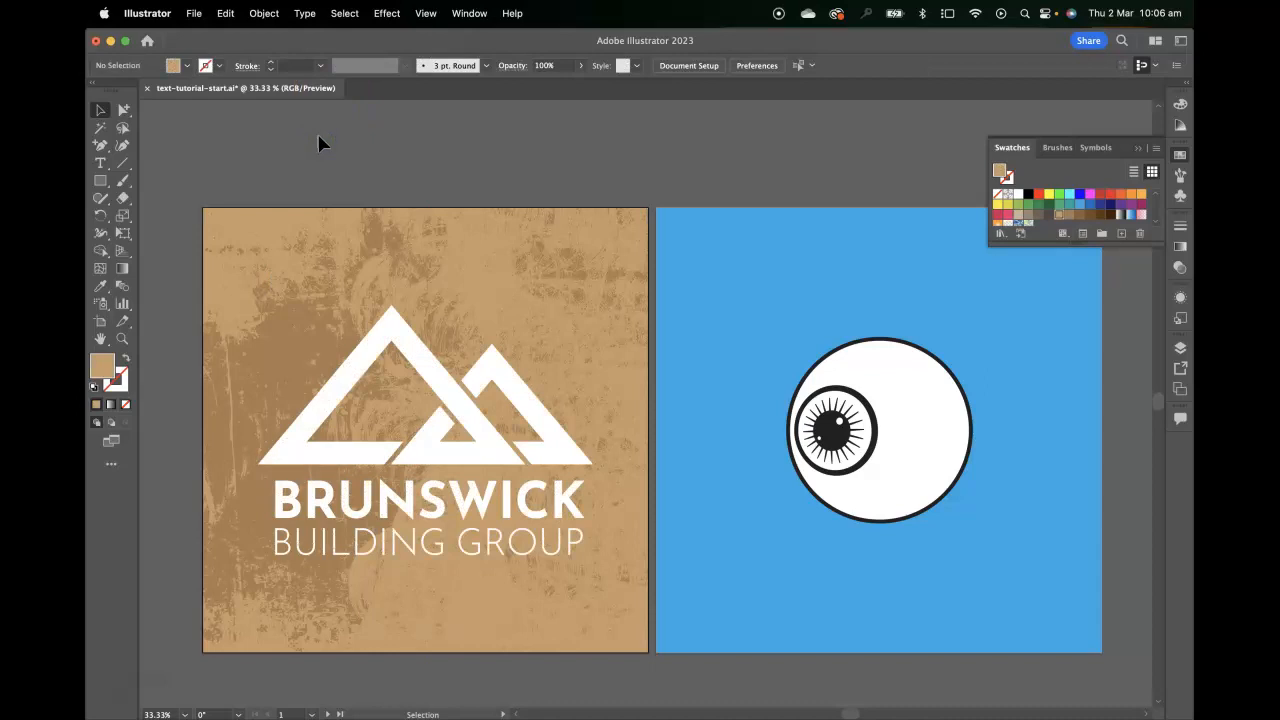
# Duplicate the branding artboard together with its artwork
pyautogui.moveTo(429, 295); pyautogui.dragTo(470, 272)
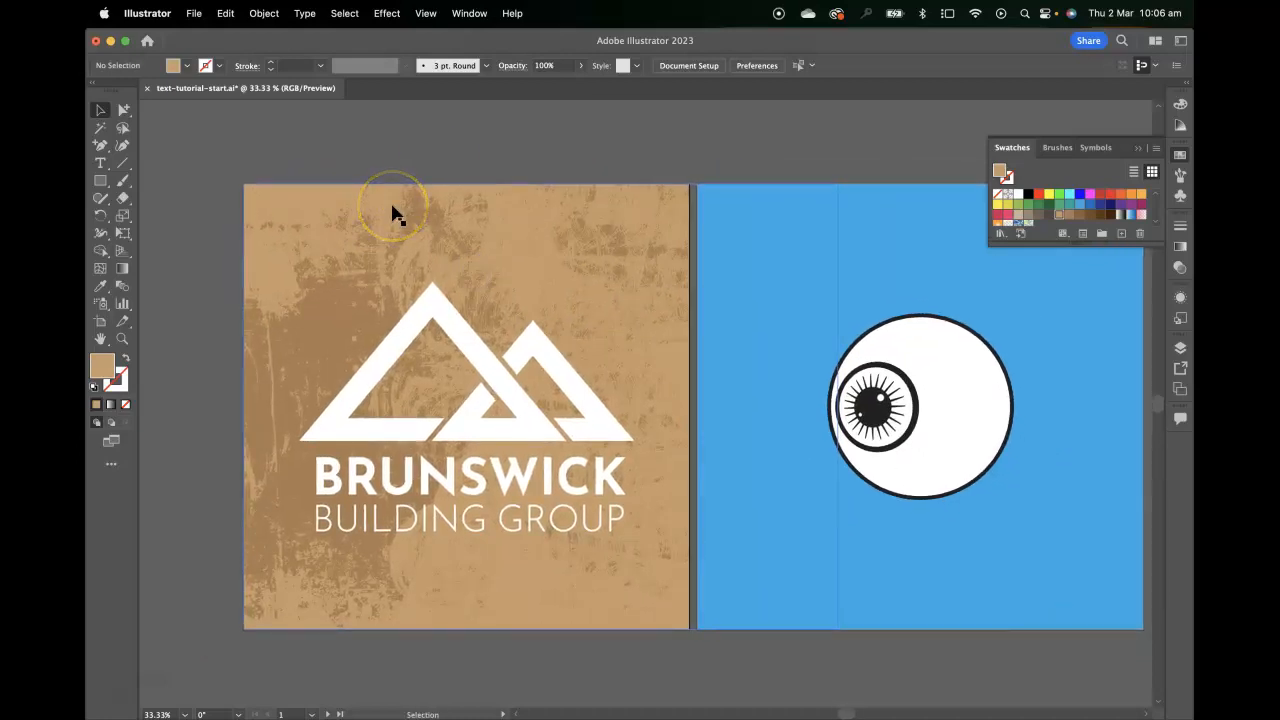
pyautogui.click(1181, 155)
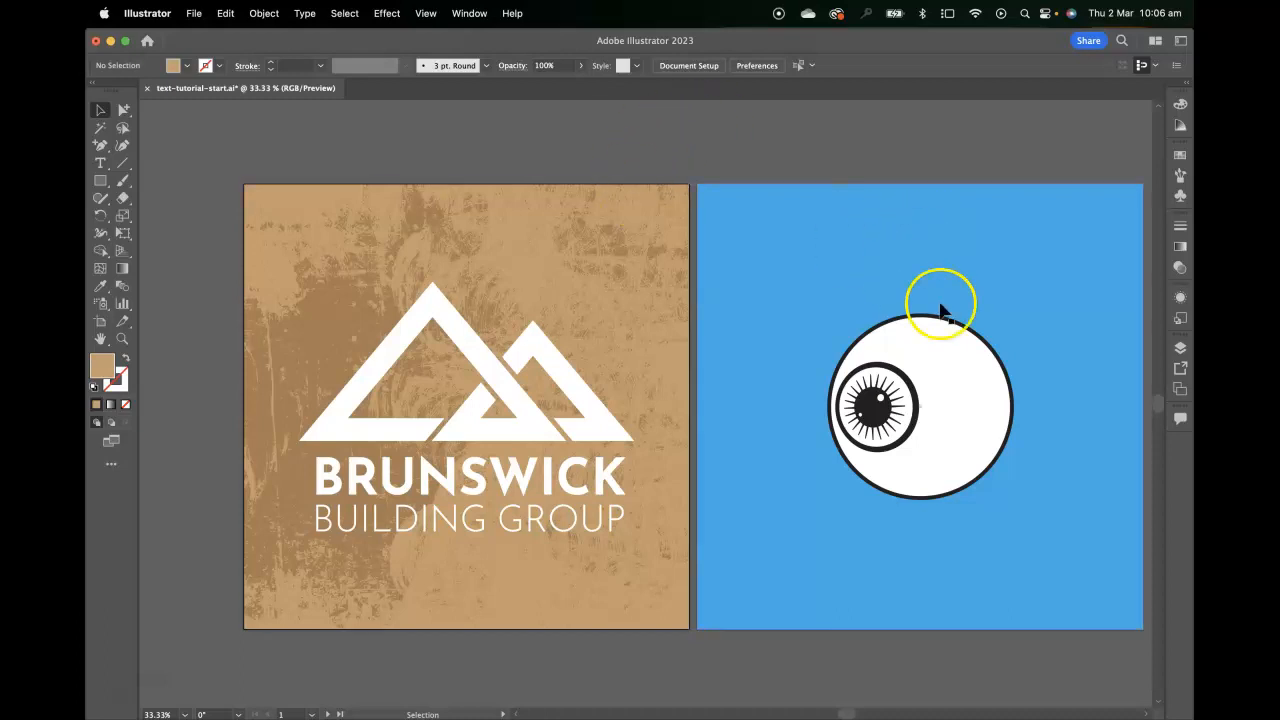
pyautogui.click(1181, 350)
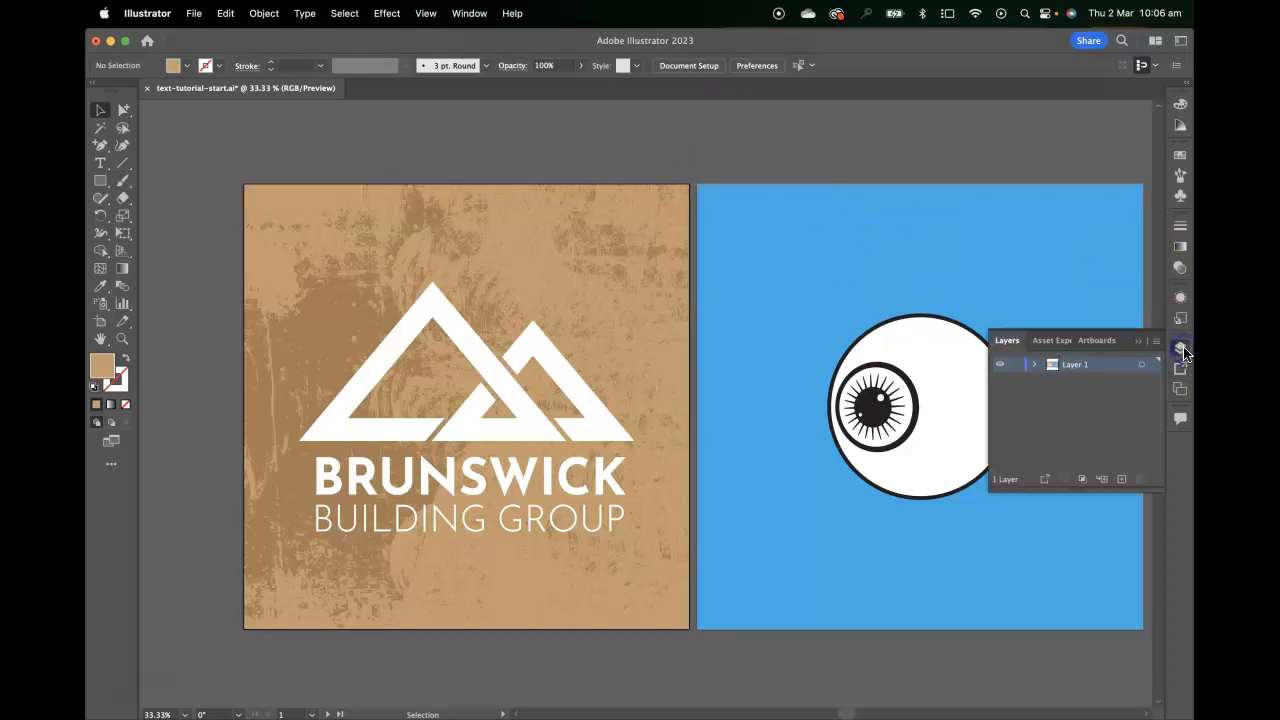
pyautogui.click(1097, 341)
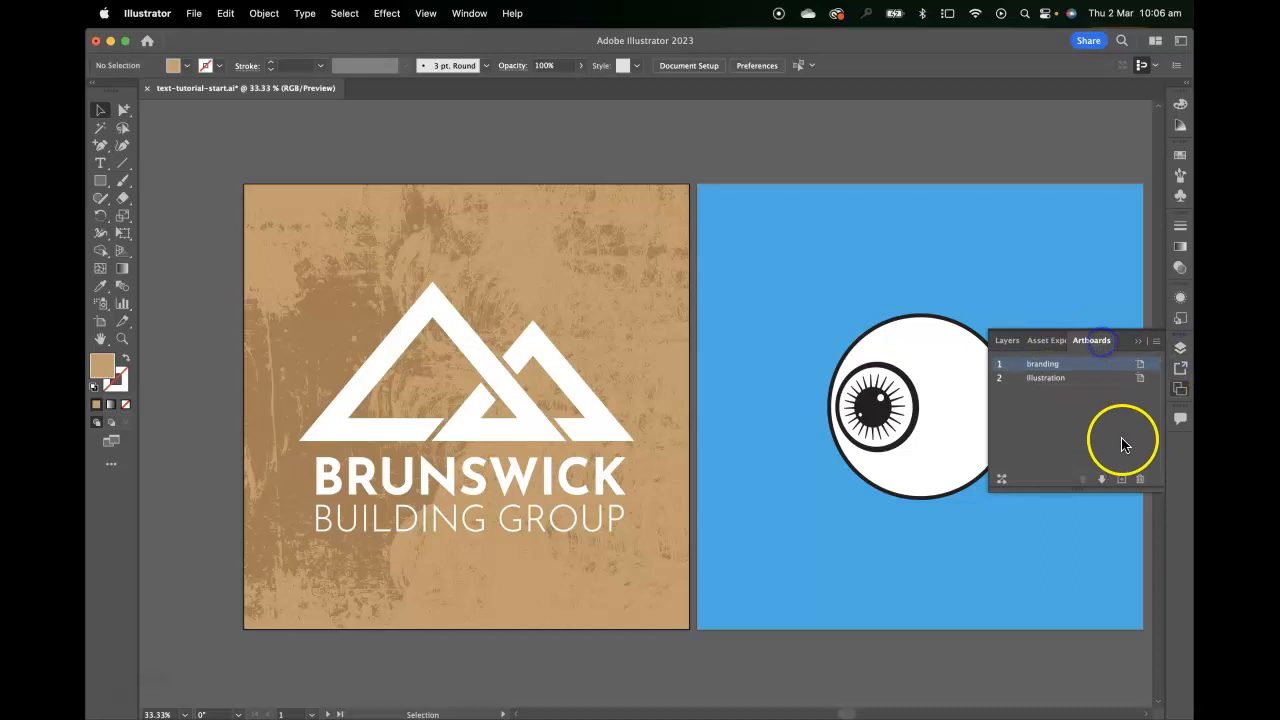
pyautogui.doubleClick(1049, 366)
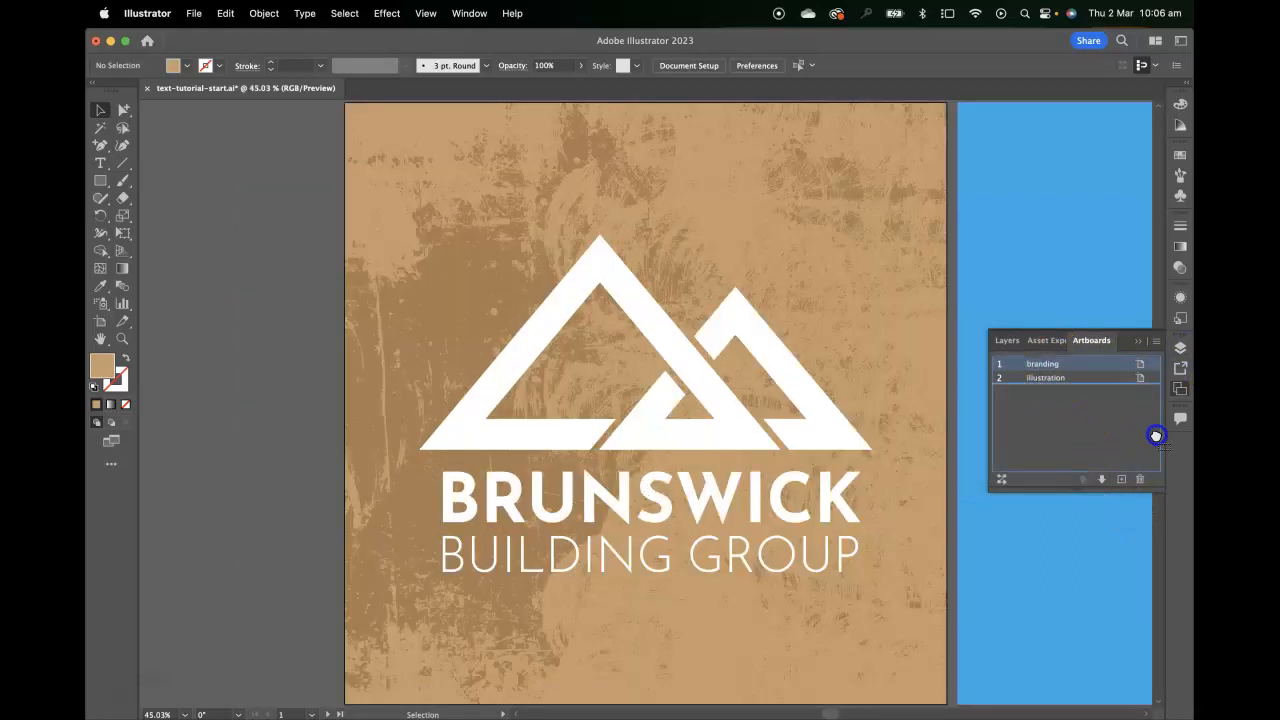
pyautogui.click(1124, 479)
pyautogui.moveTo(857, 443); pyautogui.dragTo(338, 403)
pyautogui.press('super+minus')
pyautogui.press('super+minus')
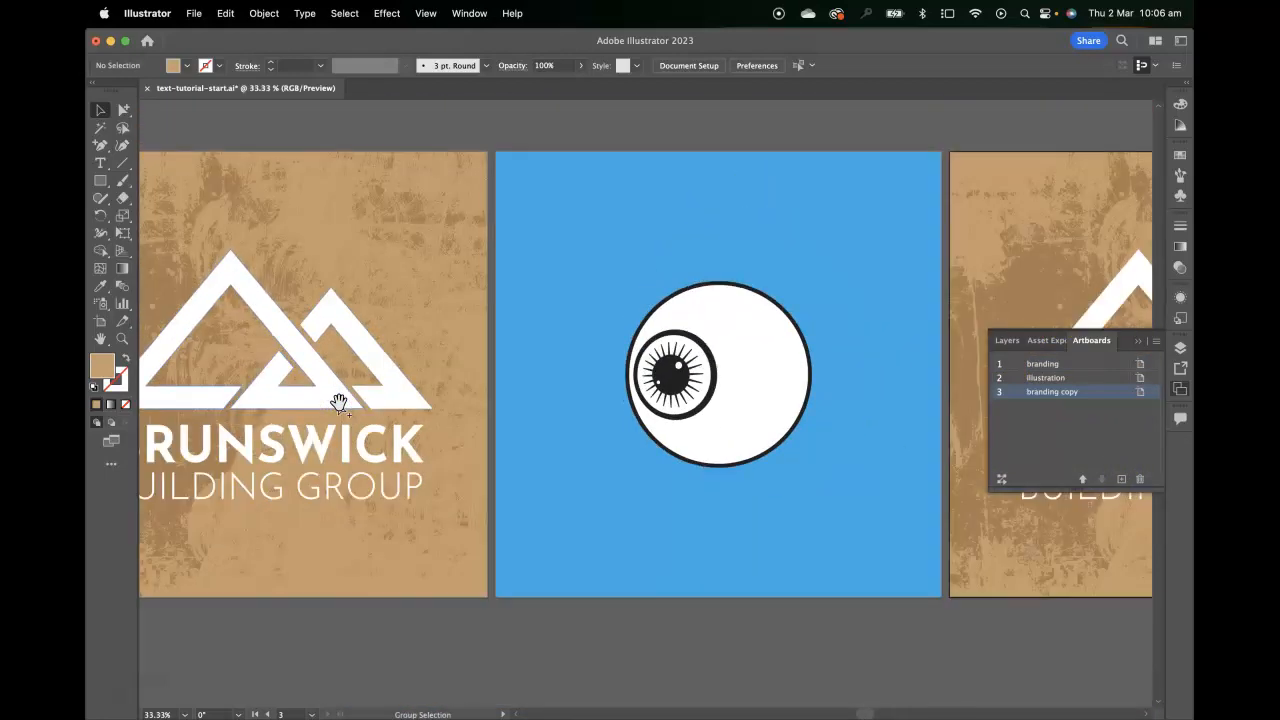
# Delete the clipped texture from the branding copy artboard and select its plain brown background
pyautogui.click(956, 235)
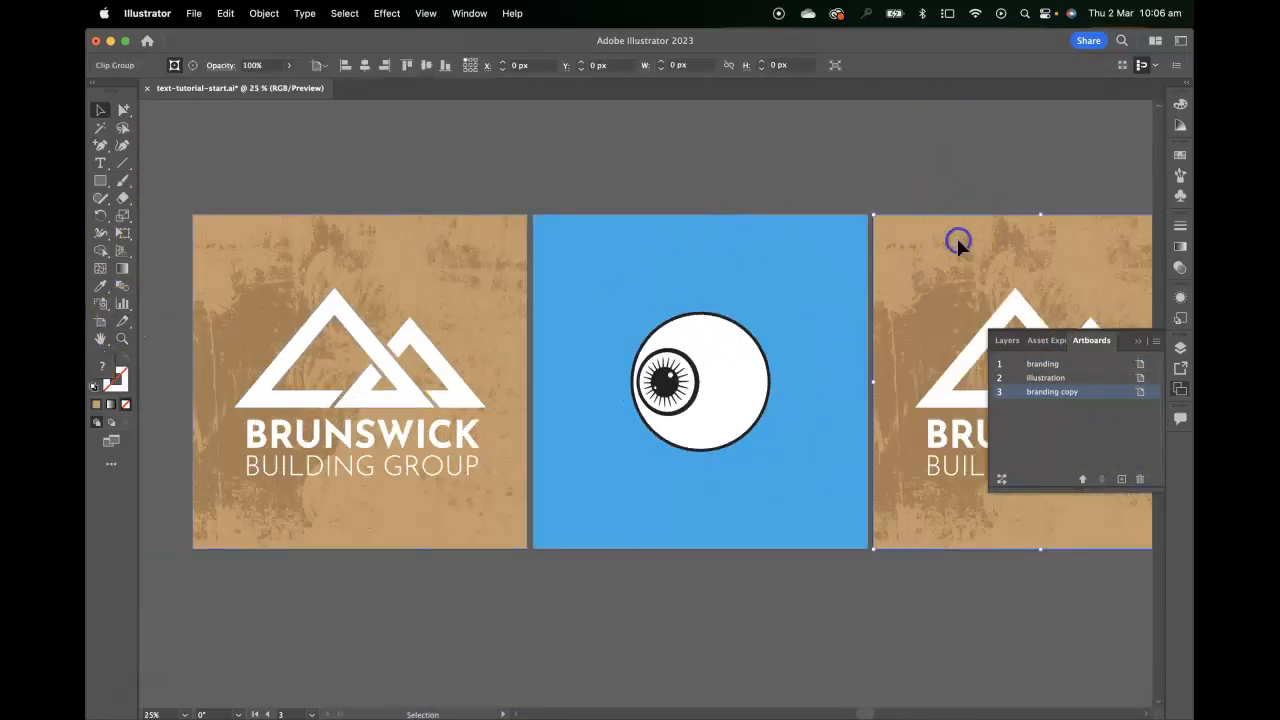
pyautogui.press('Delete')
pyautogui.click(922, 220)
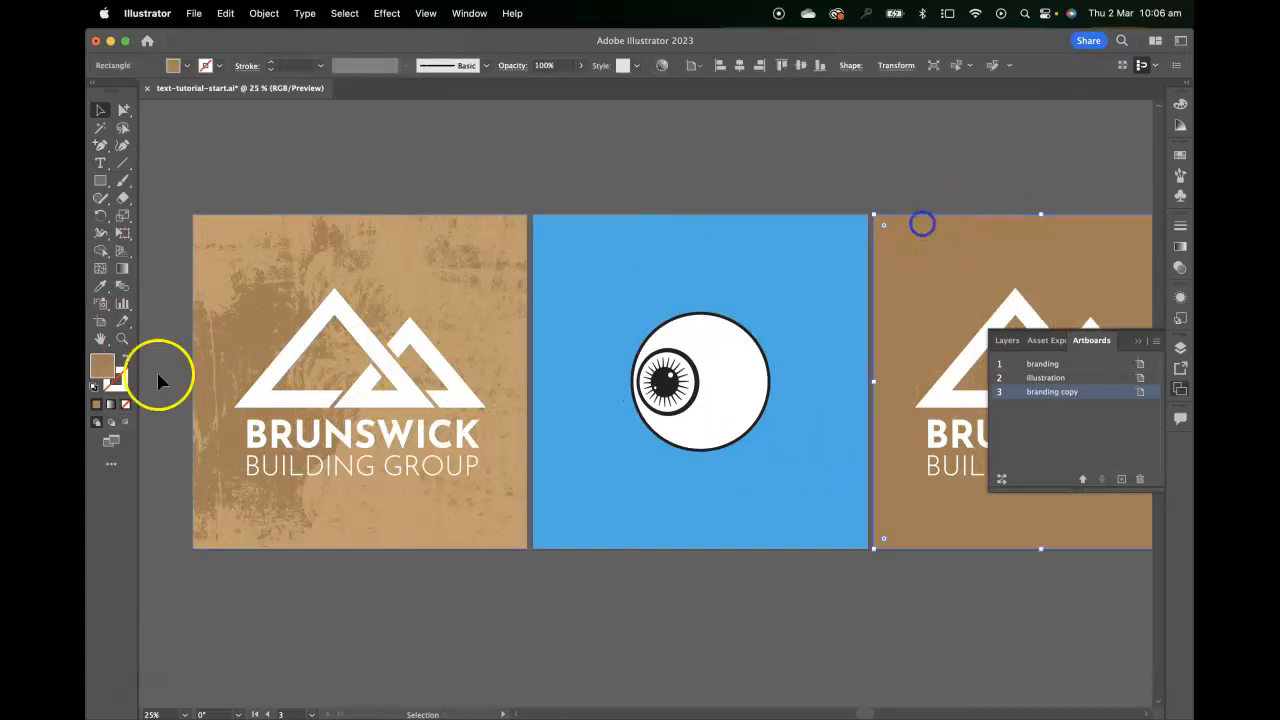
# Place texture-start.tif on the branding copy artboard from its upper-left corner, sized about 1444 × 1083 px to cover the brown background
pyautogui.moveTo(916, 323); pyautogui.dragTo(369, 358)
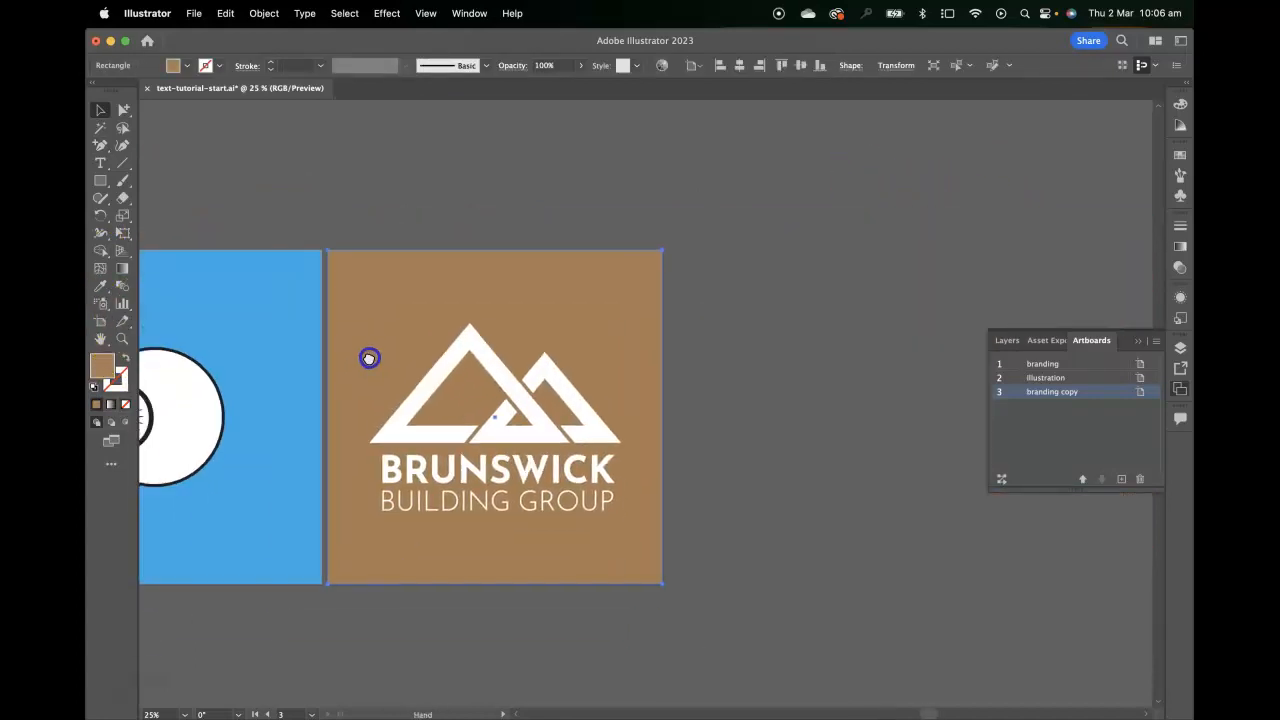
pyautogui.press('super+plus')
pyautogui.press('super+plus')
pyautogui.moveTo(569, 284); pyautogui.dragTo(534, 363)
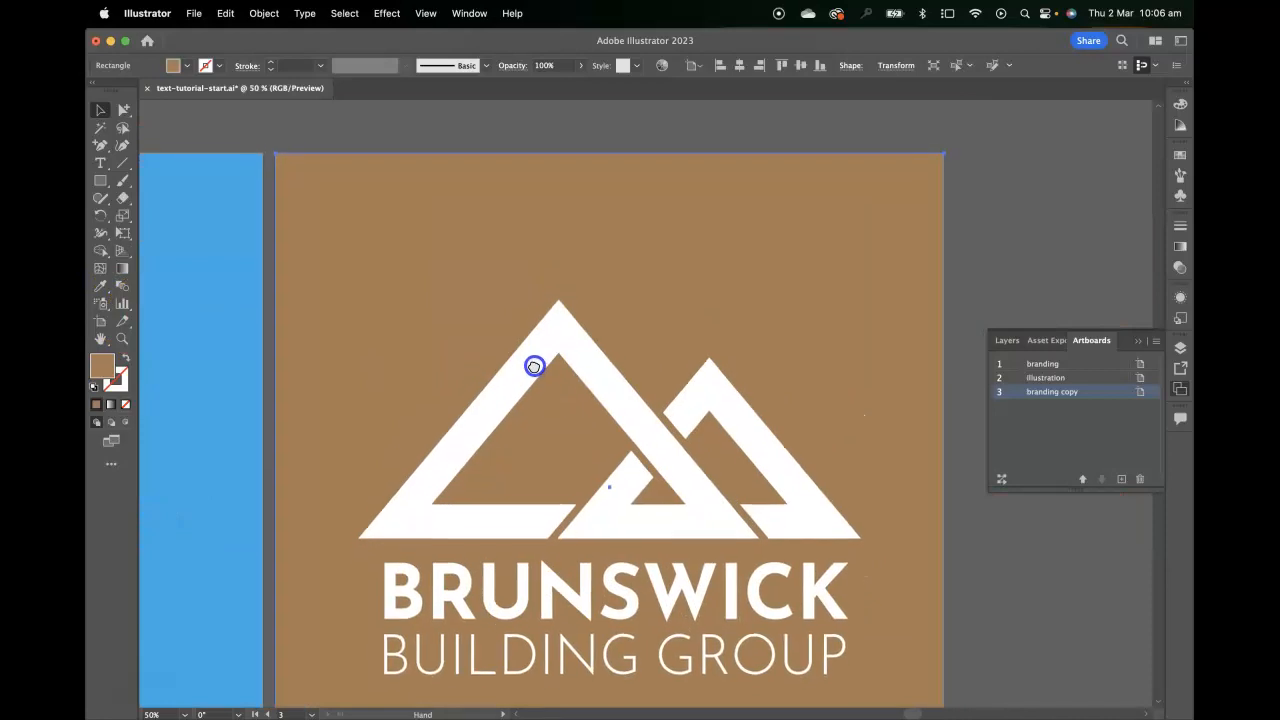
pyautogui.press('super+minus')
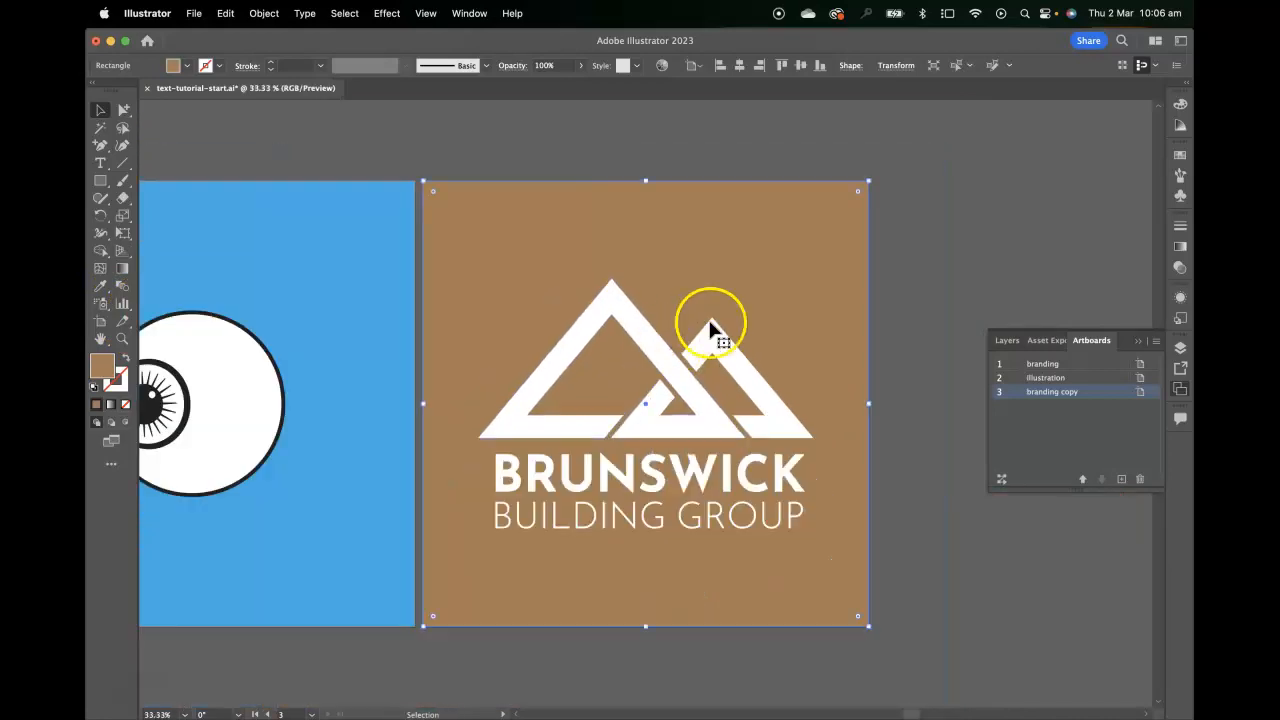
pyautogui.moveTo(725, 311); pyautogui.dragTo(703, 327)
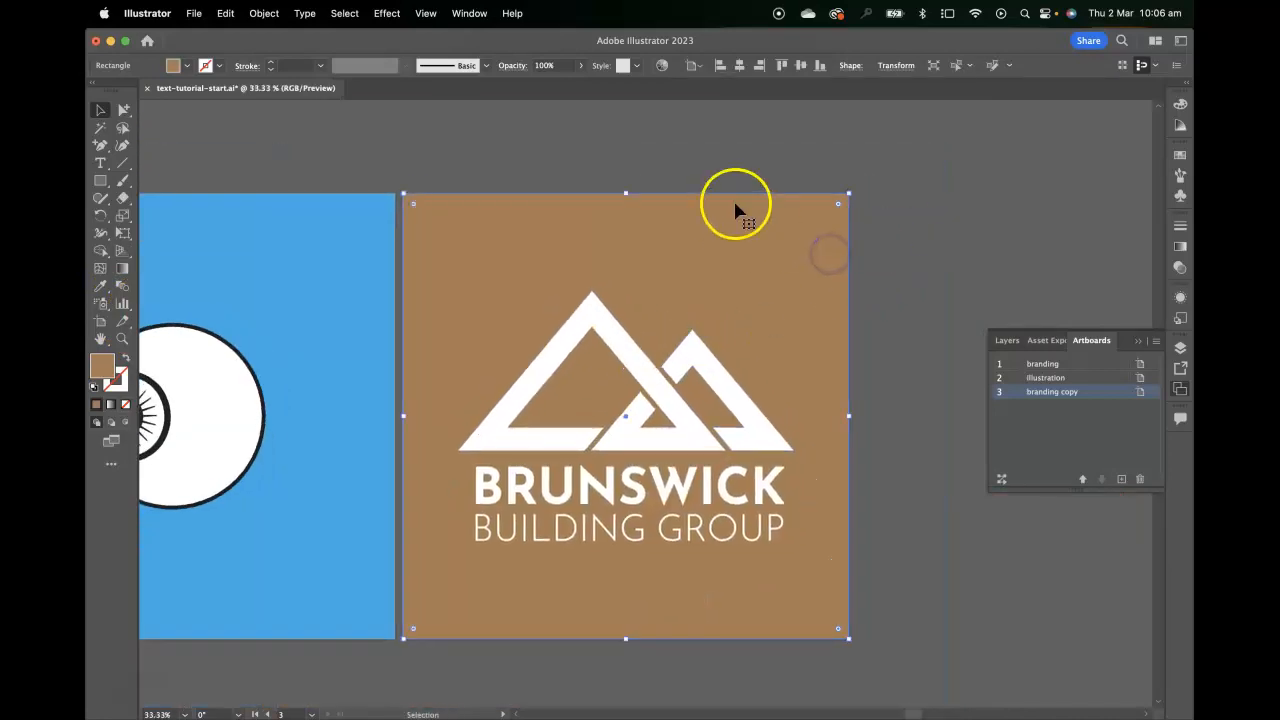
pyautogui.click(196, 13)
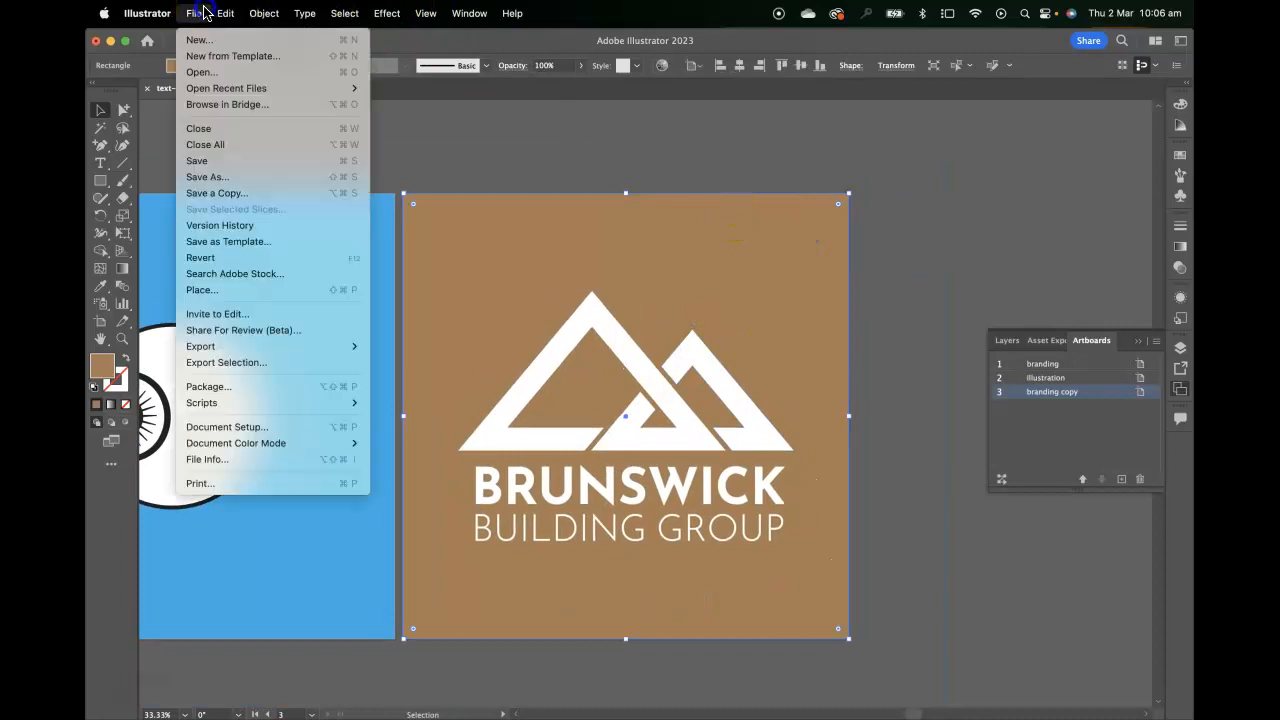
pyautogui.click(219, 288)
pyautogui.click(395, 106)
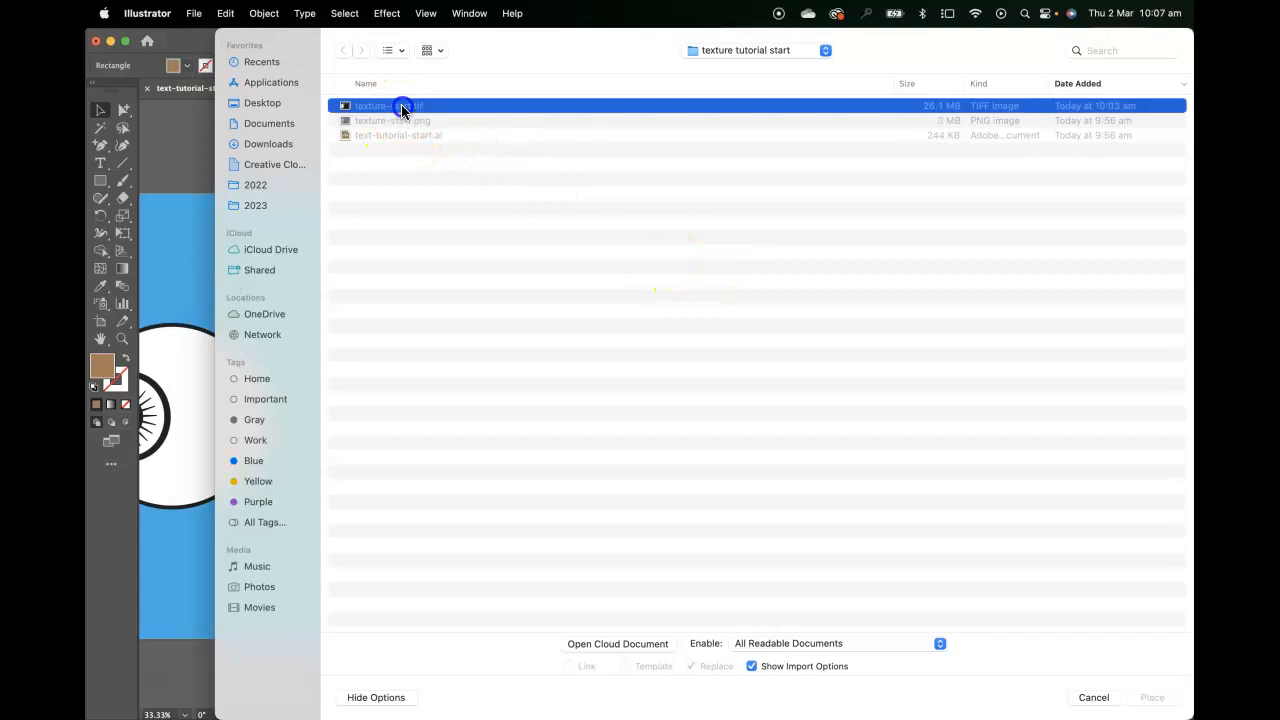
pyautogui.click(1150, 695)
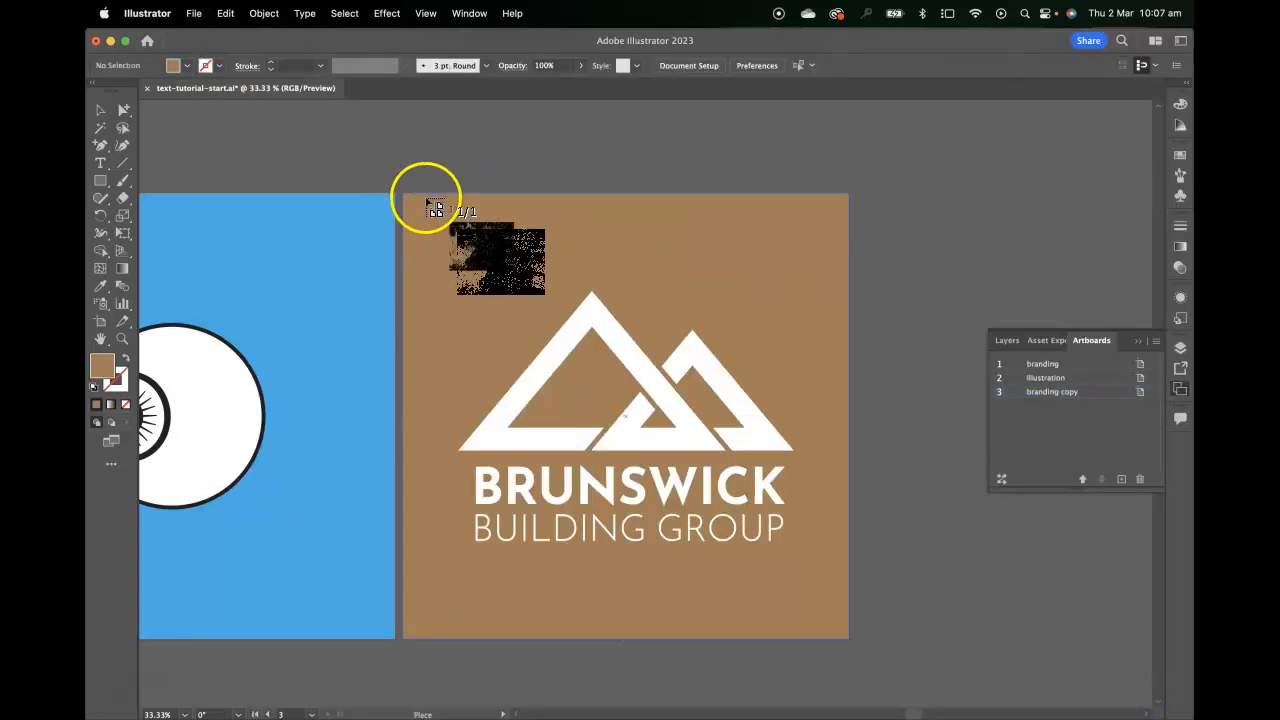
pyautogui.moveTo(403, 197)
pyautogui.mouseDown()
pyautogui.moveTo(894, 651)
pyautogui.moveTo(908, 634)
pyautogui.moveTo(1000, 688)
pyautogui.mouseUp()
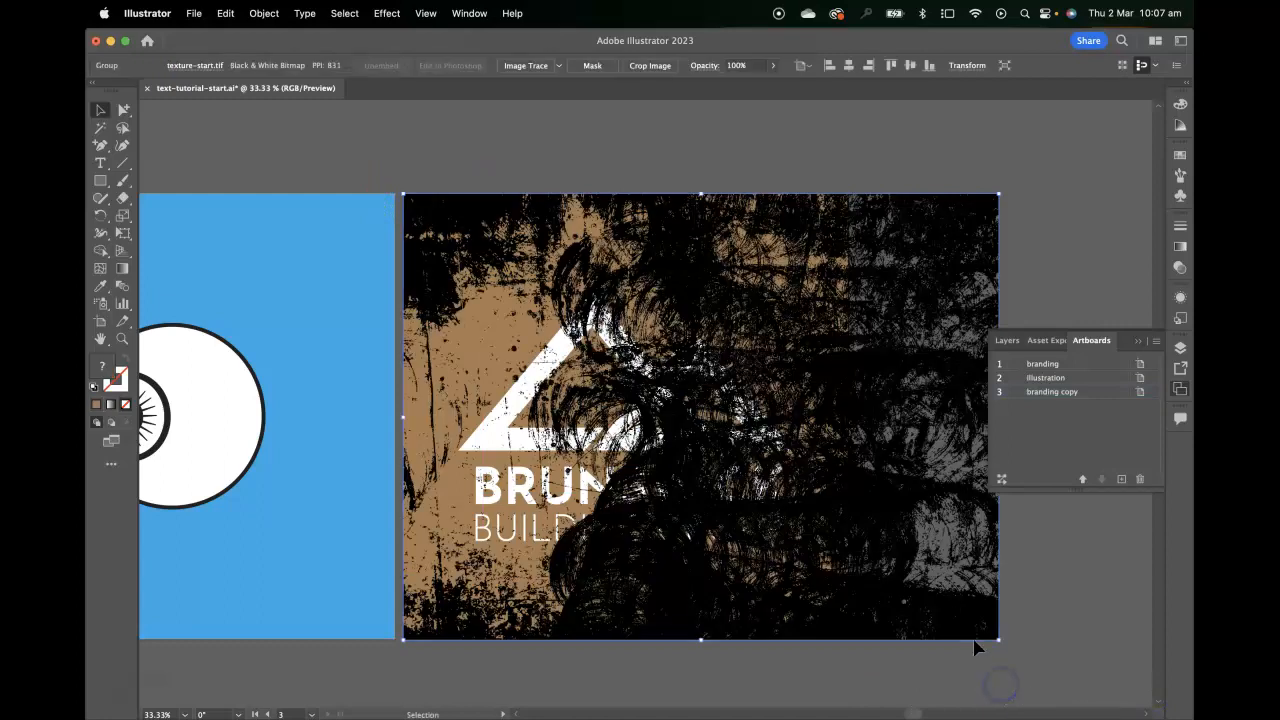
# Rotate the placed texture a quarter turn clockwise and move it so it fully covers the branding copy artboard
pyautogui.click(517, 151)
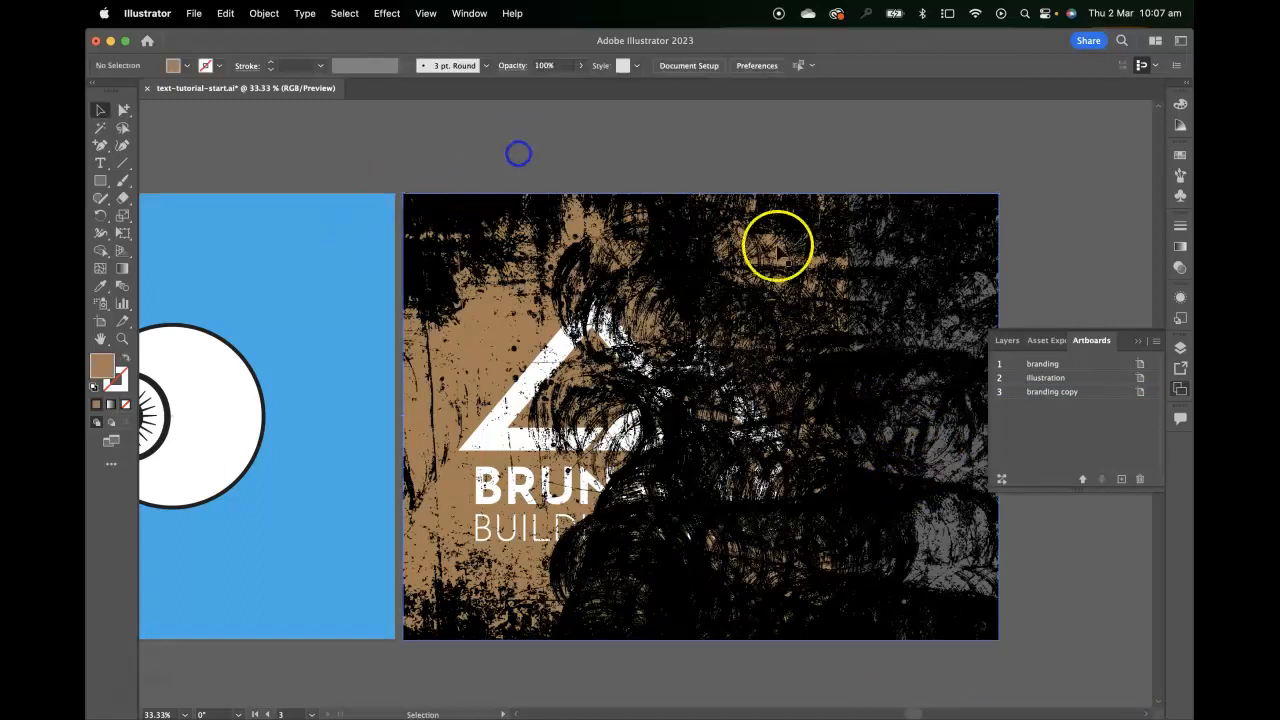
pyautogui.moveTo(777, 269); pyautogui.dragTo(746, 270)
pyautogui.moveTo(857, 466); pyautogui.dragTo(829, 614)
pyautogui.moveTo(737, 534)
pyautogui.mouseDown()
pyautogui.moveTo(757, 509)
pyautogui.moveTo(761, 533)
pyautogui.mouseUp()
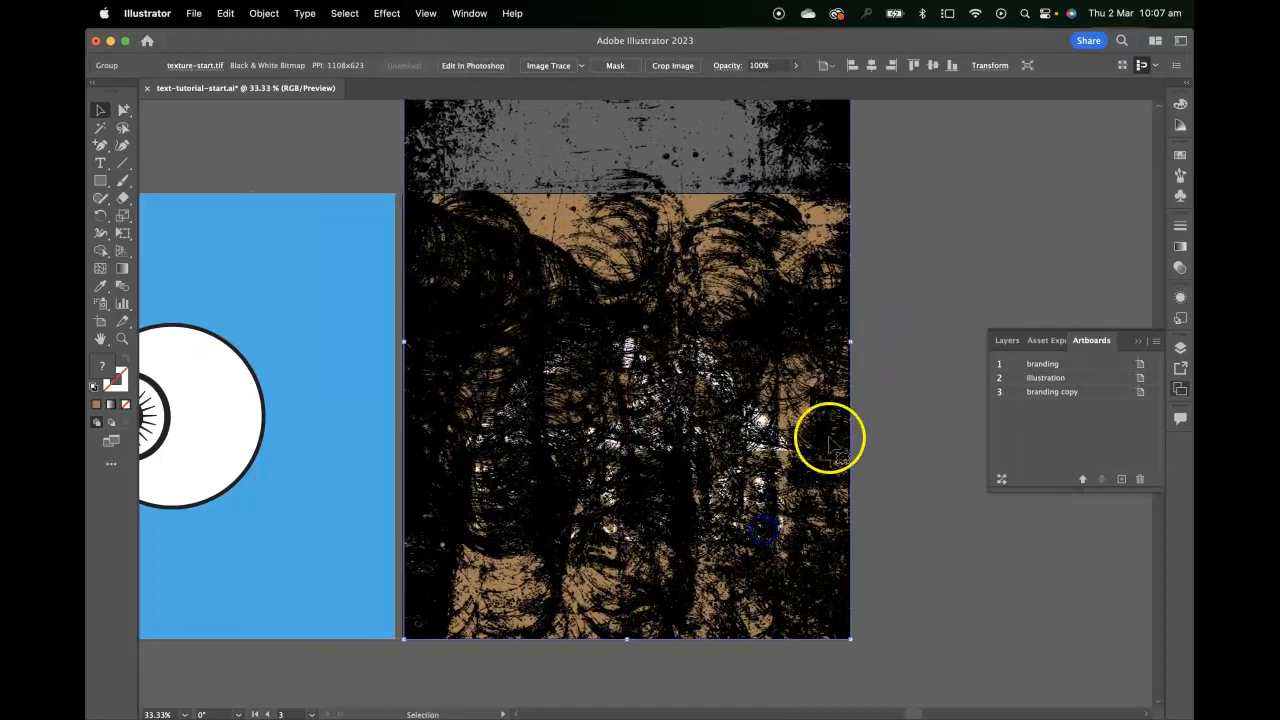
pyautogui.moveTo(790, 285); pyautogui.dragTo(789, 288)
pyautogui.click(952, 265)
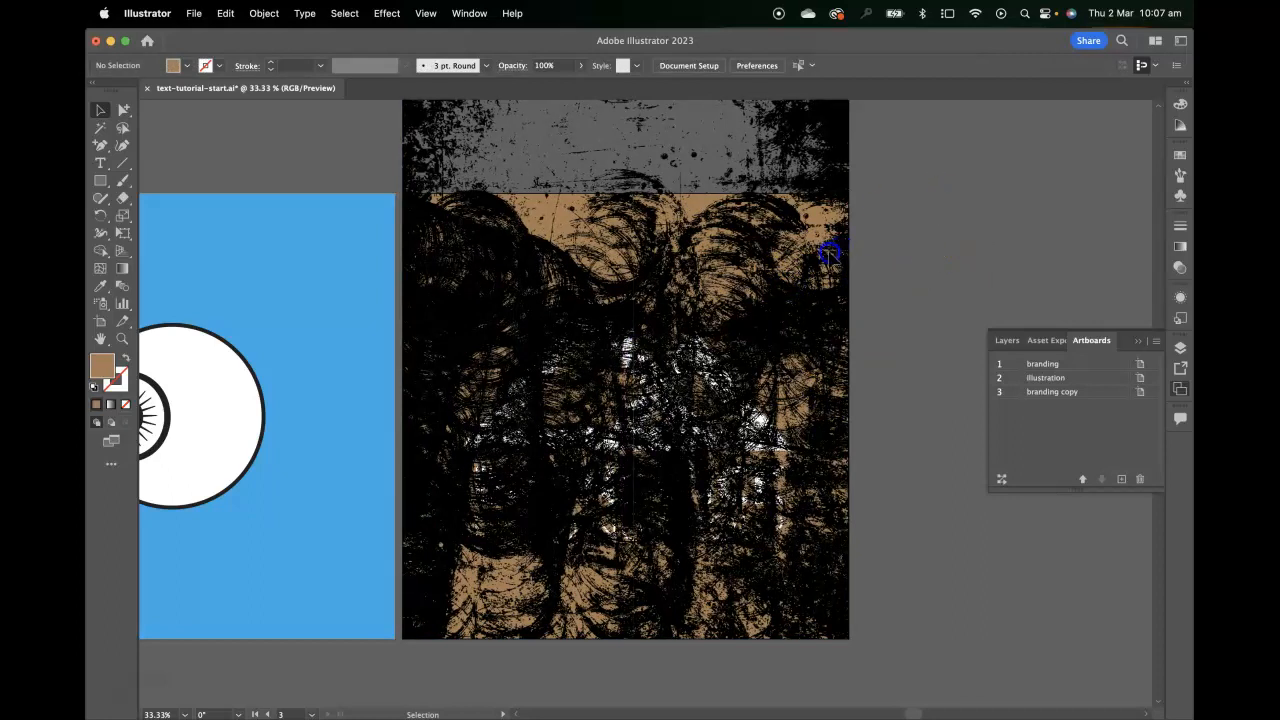
# Select the texture together with the brown background and send both behind the Brunswick logo
pyautogui.click(830, 254)
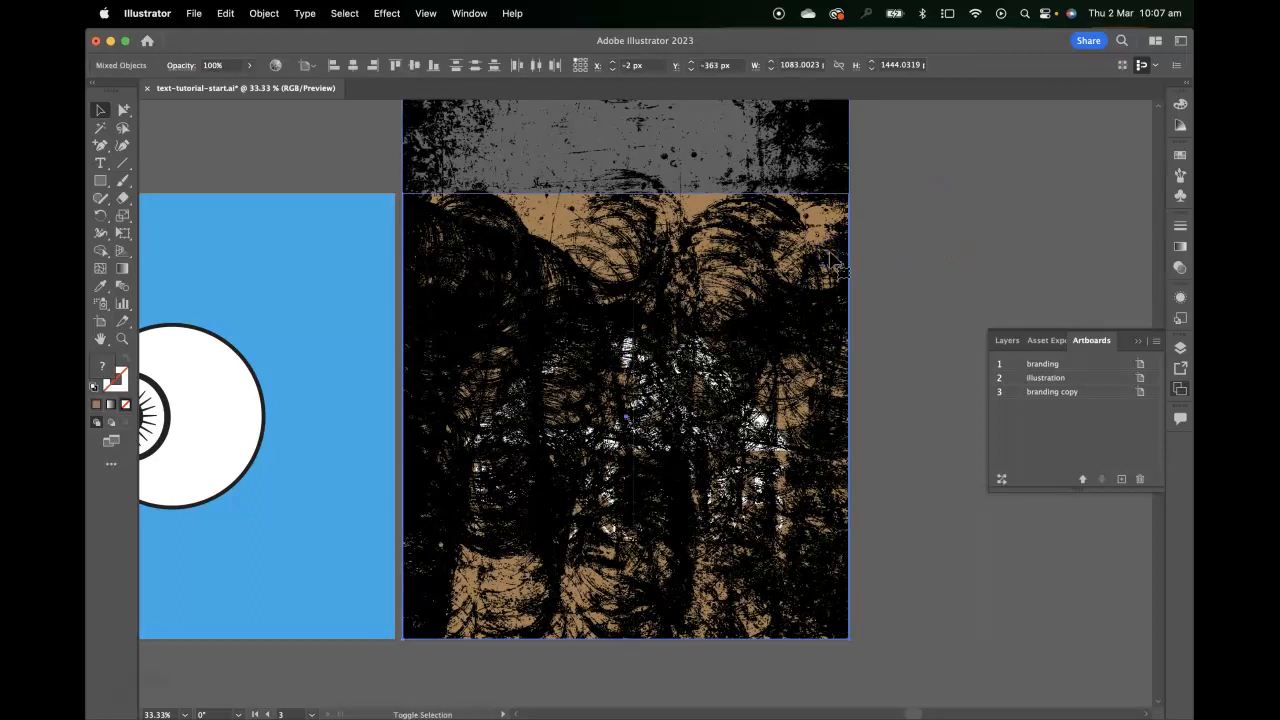
pyautogui.press('super+shift+bracketleft')
pyautogui.click(930, 187)
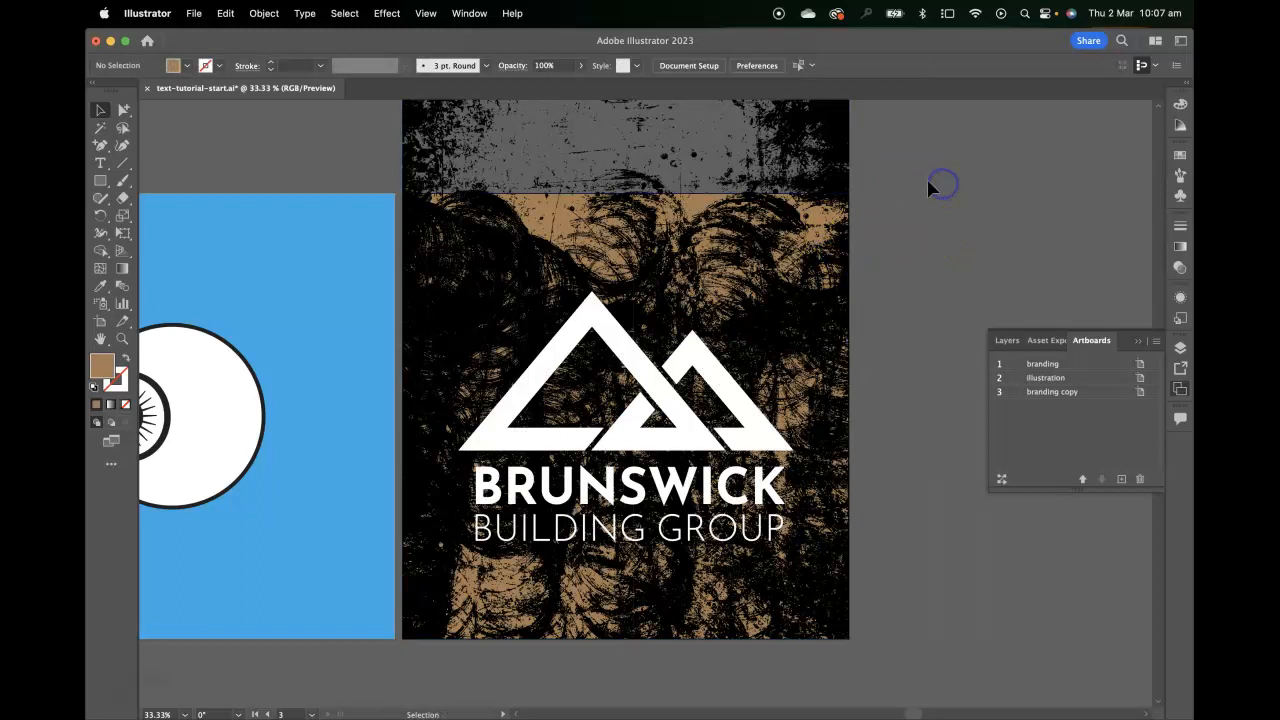
# Make an opacity mask from the texture and the brown rectangle, with Clip turned off
pyautogui.click(800, 246)
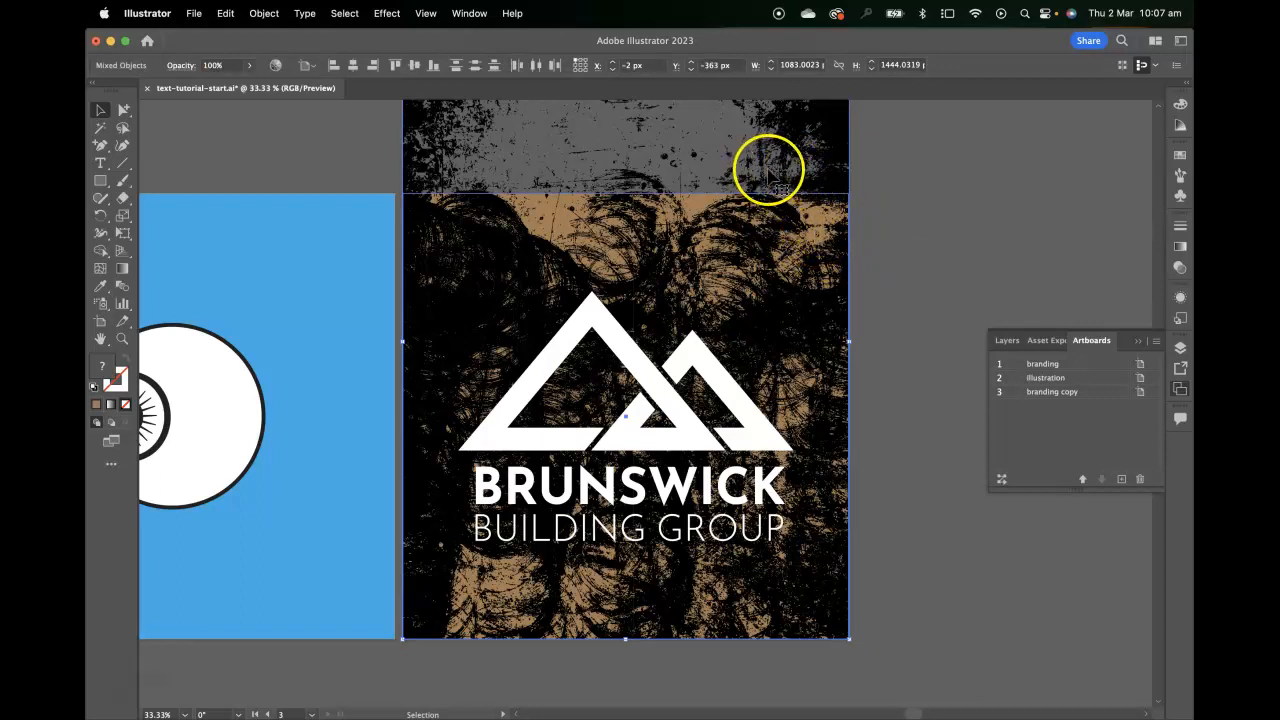
pyautogui.click(1181, 270)
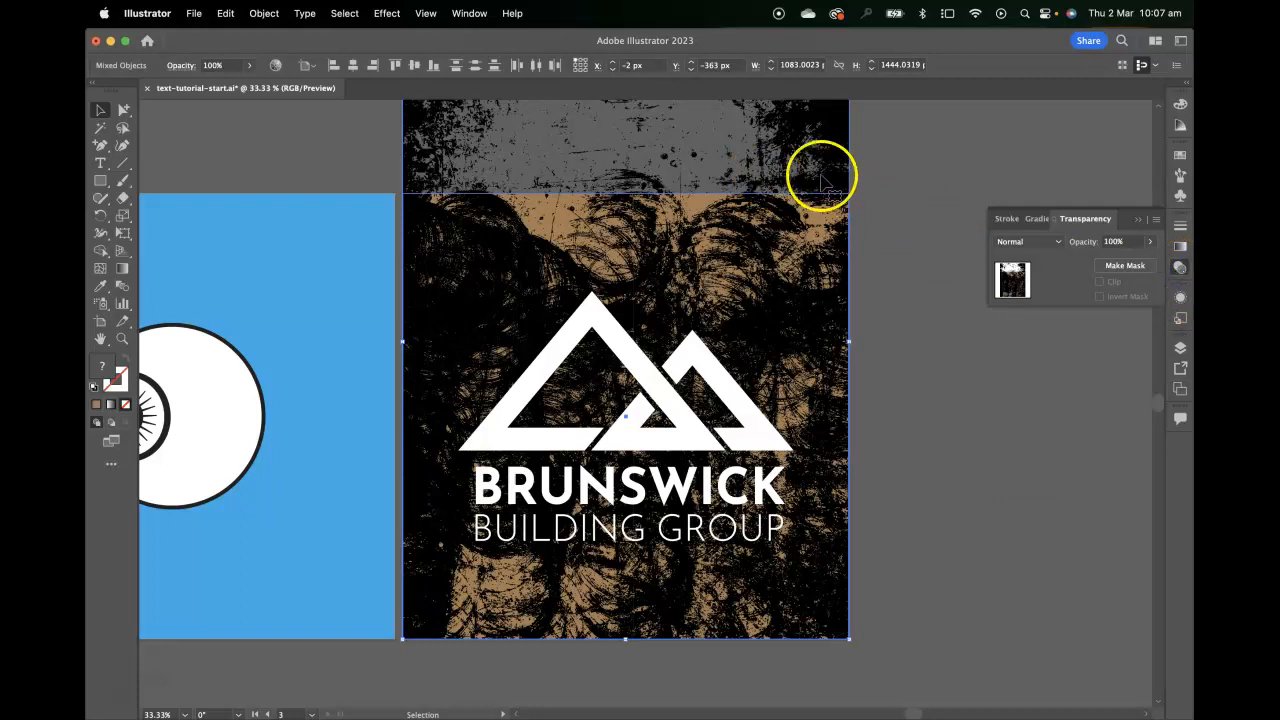
pyautogui.click(1139, 269)
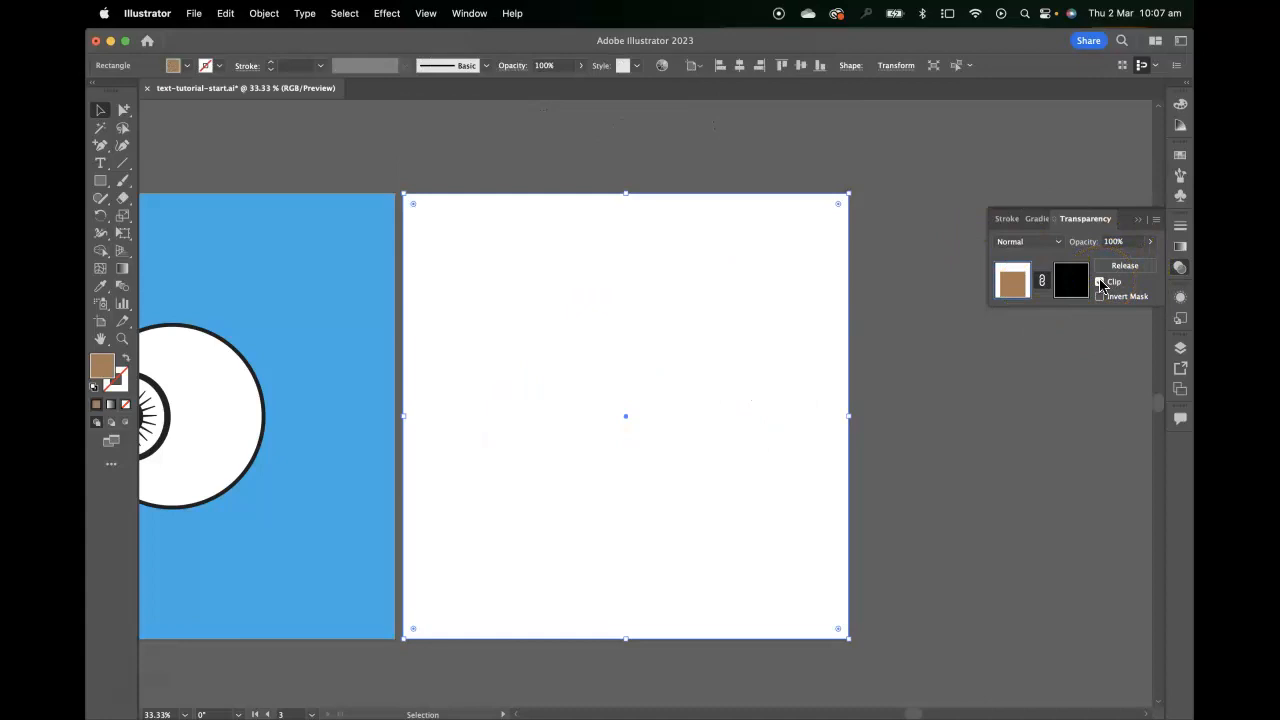
pyautogui.click(1100, 283)
pyautogui.click(1033, 278)
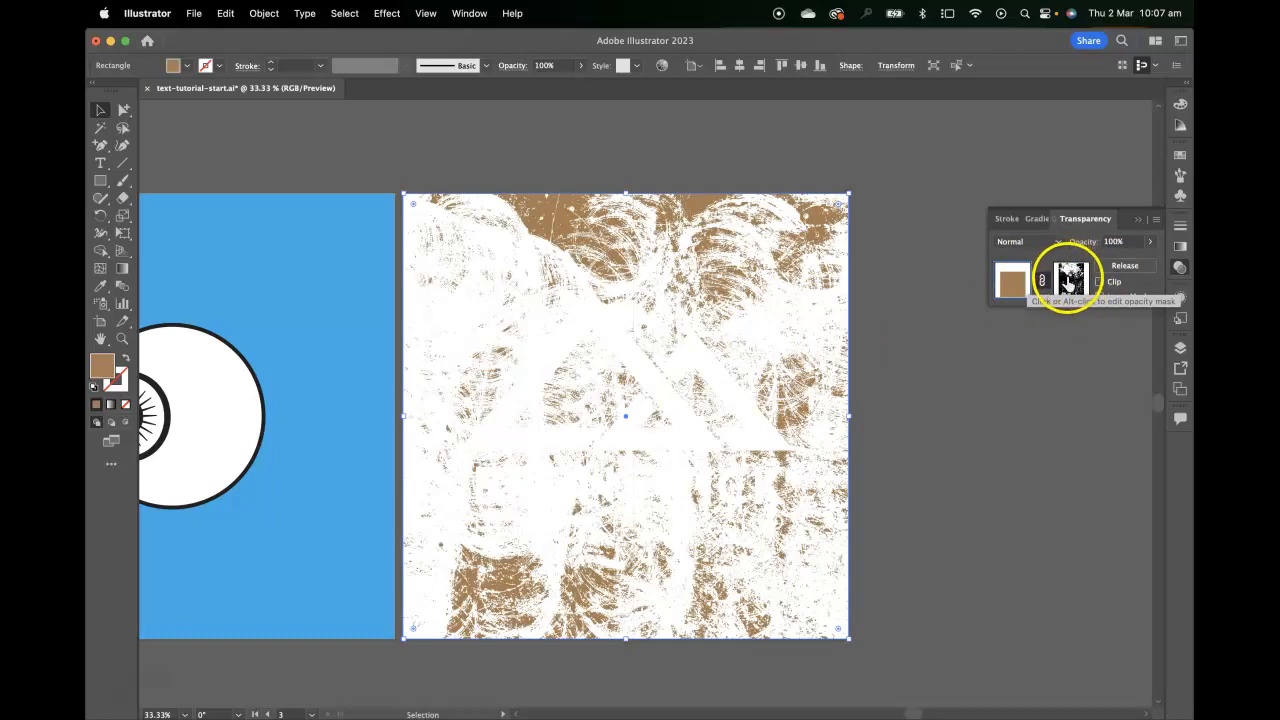
pyautogui.click(1071, 282)
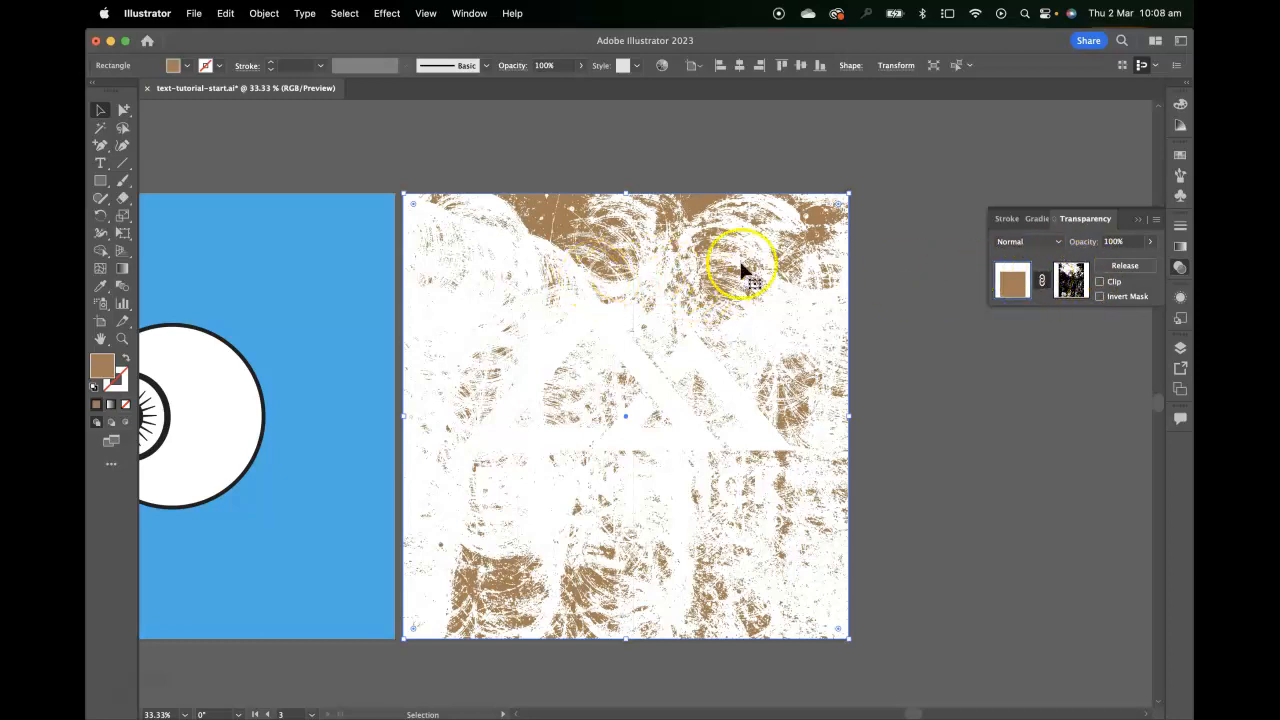
# Try moving the masked brown texture off the artboard's edge and return it to its original position
pyautogui.click(100, 113)
pyautogui.click(237, 111)
pyautogui.moveTo(530, 220); pyautogui.dragTo(566, 228)
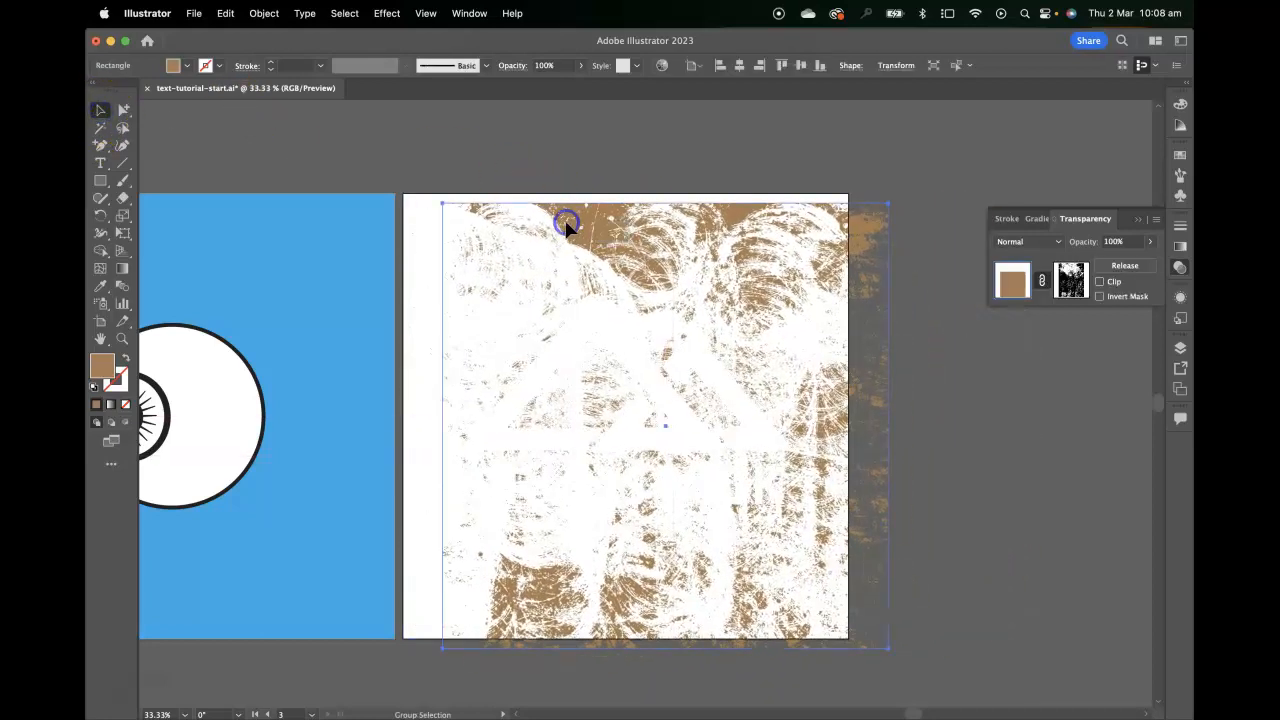
pyautogui.moveTo(777, 257); pyautogui.dragTo(805, 240)
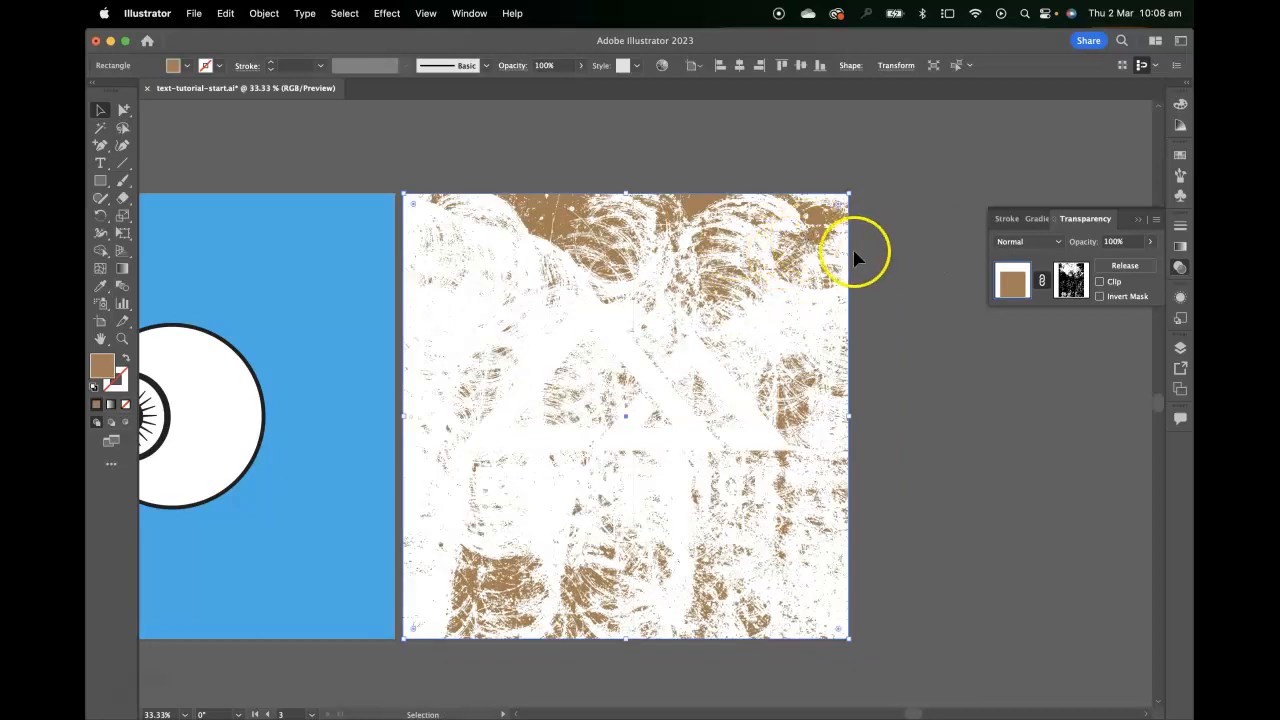
# Draw a rectangle covering the whole branding copy artboard and fill it with a dark brown swatch
pyautogui.click(101, 181)
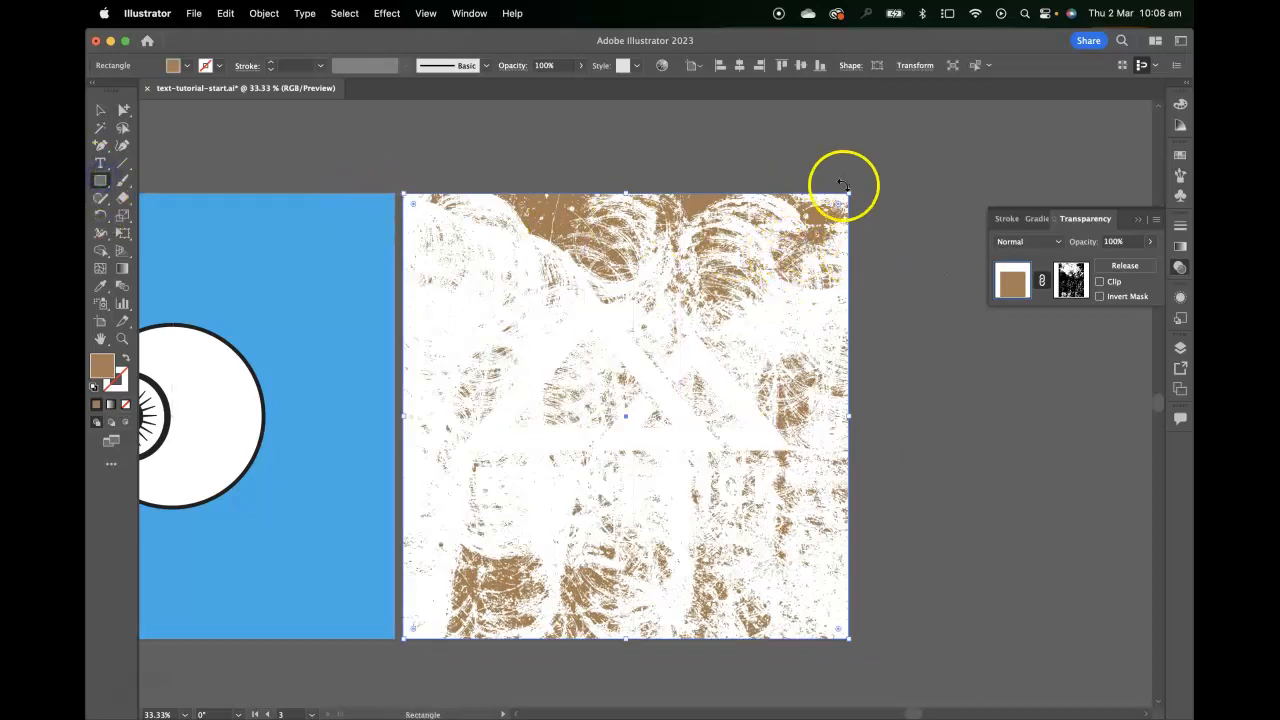
pyautogui.moveTo(846, 193)
pyautogui.mouseDown()
pyautogui.moveTo(514, 543)
pyautogui.moveTo(404, 638)
pyautogui.mouseUp()
pyautogui.click(1180, 156)
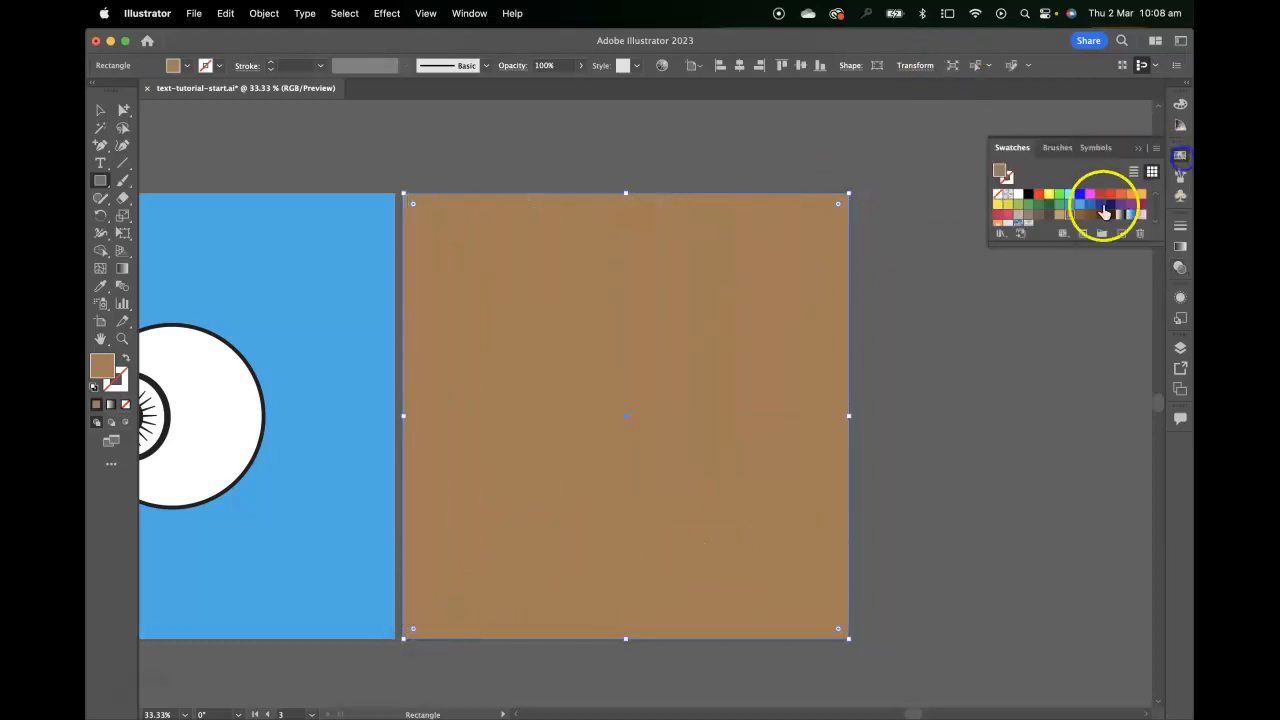
pyautogui.click(1080, 214)
pyautogui.click(1090, 215)
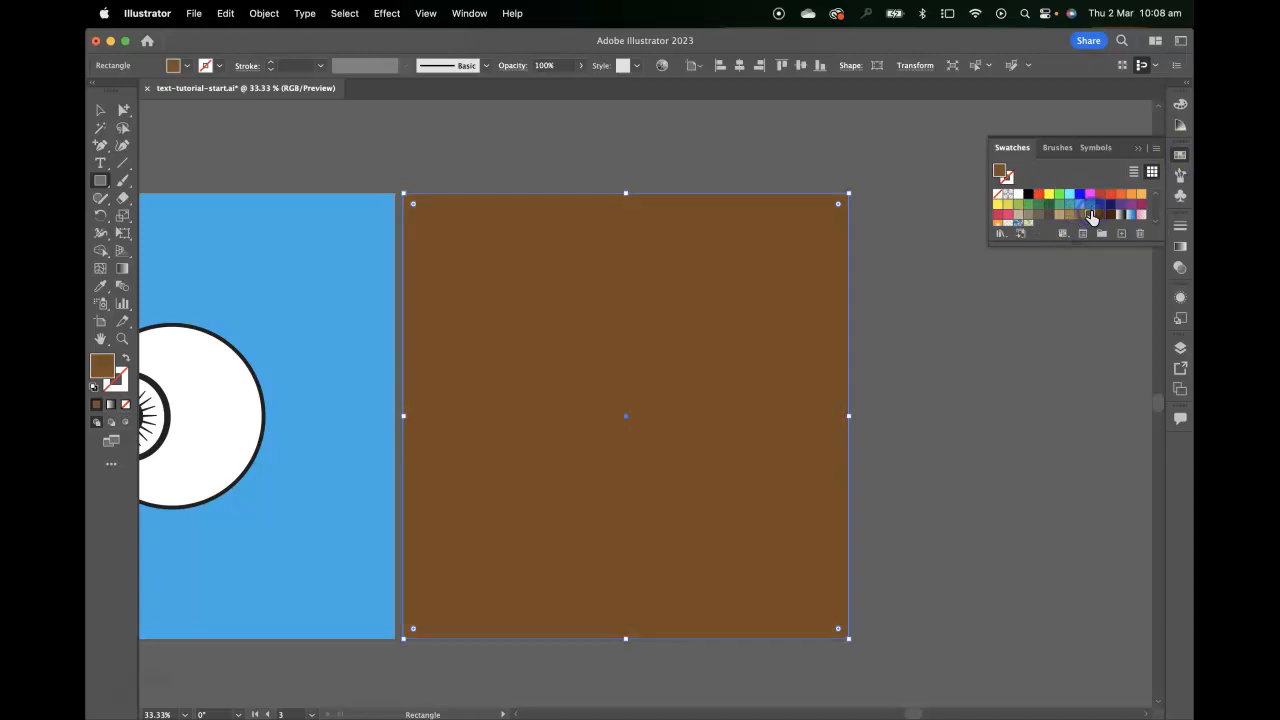
# Send the dark brown rectangle to the back, behind the masked texture and the logo
pyautogui.click(100, 110)
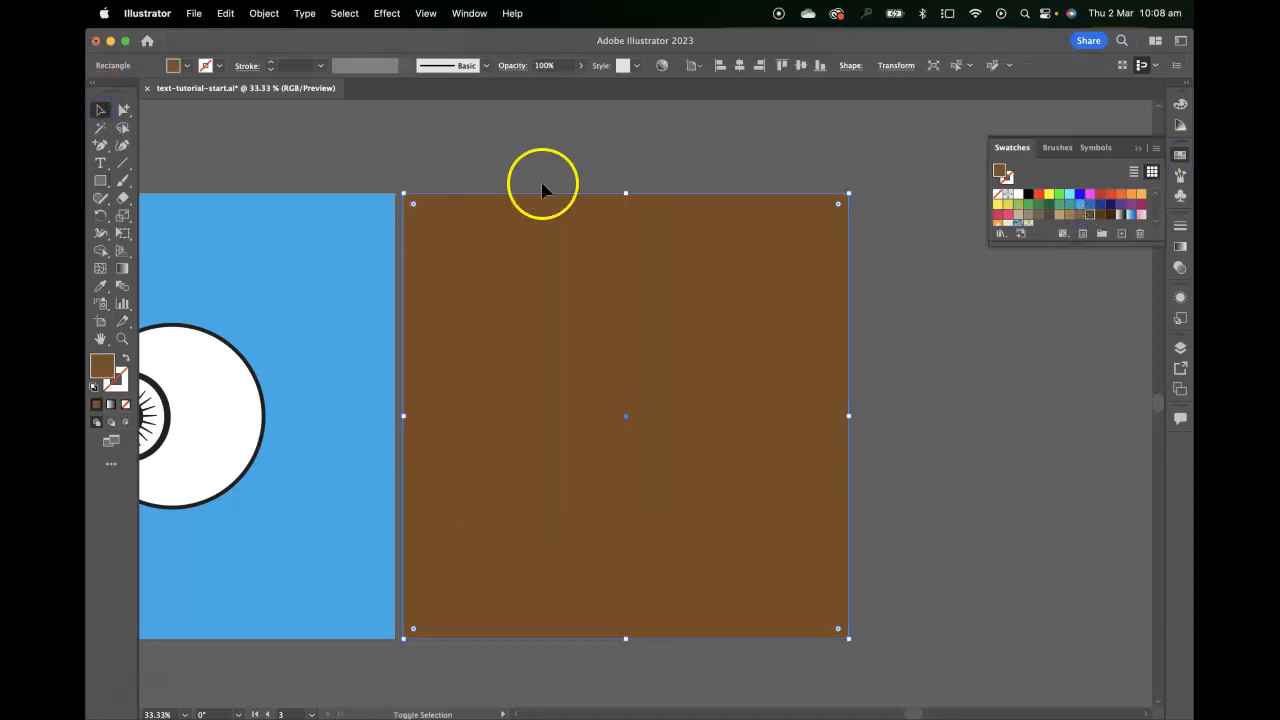
pyautogui.press('super+shift+bracketleft')
pyautogui.click(994, 314)
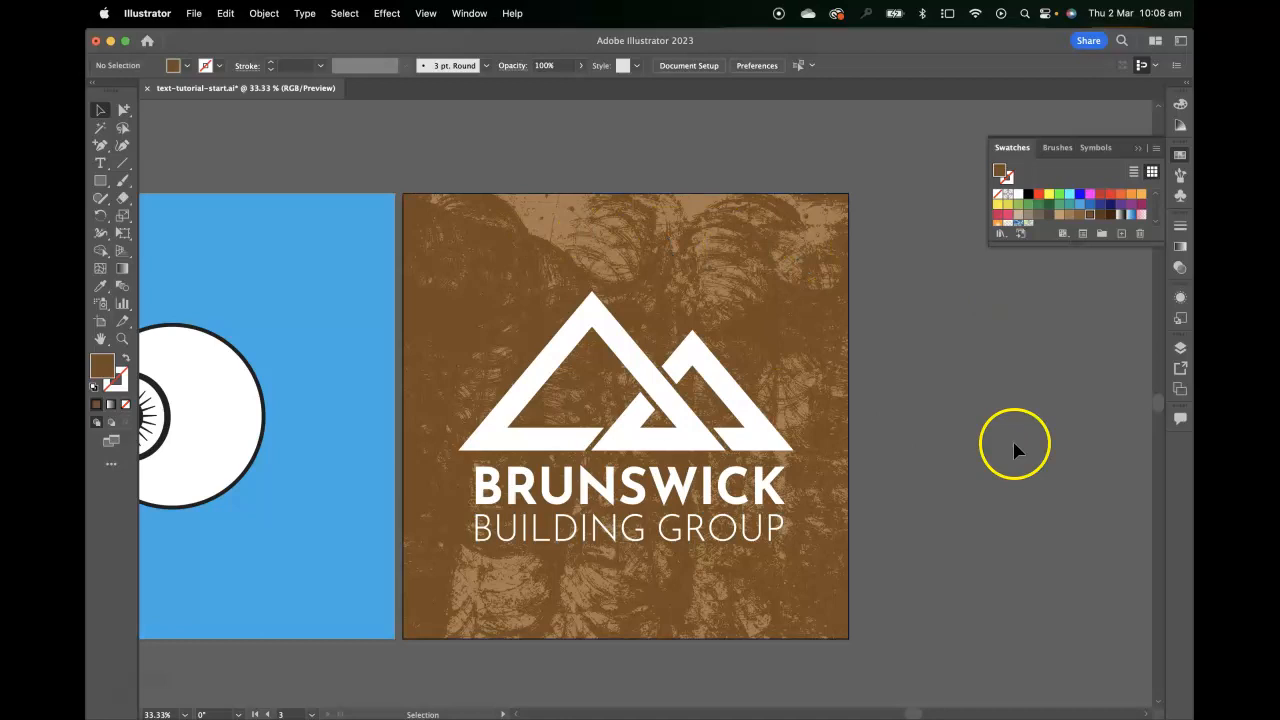
# Move the branding copy artboard with its artwork directly to the left of the branding artboard, at about X -584 px, Y 540 px
pyautogui.hscroll(-5, 674, 300)
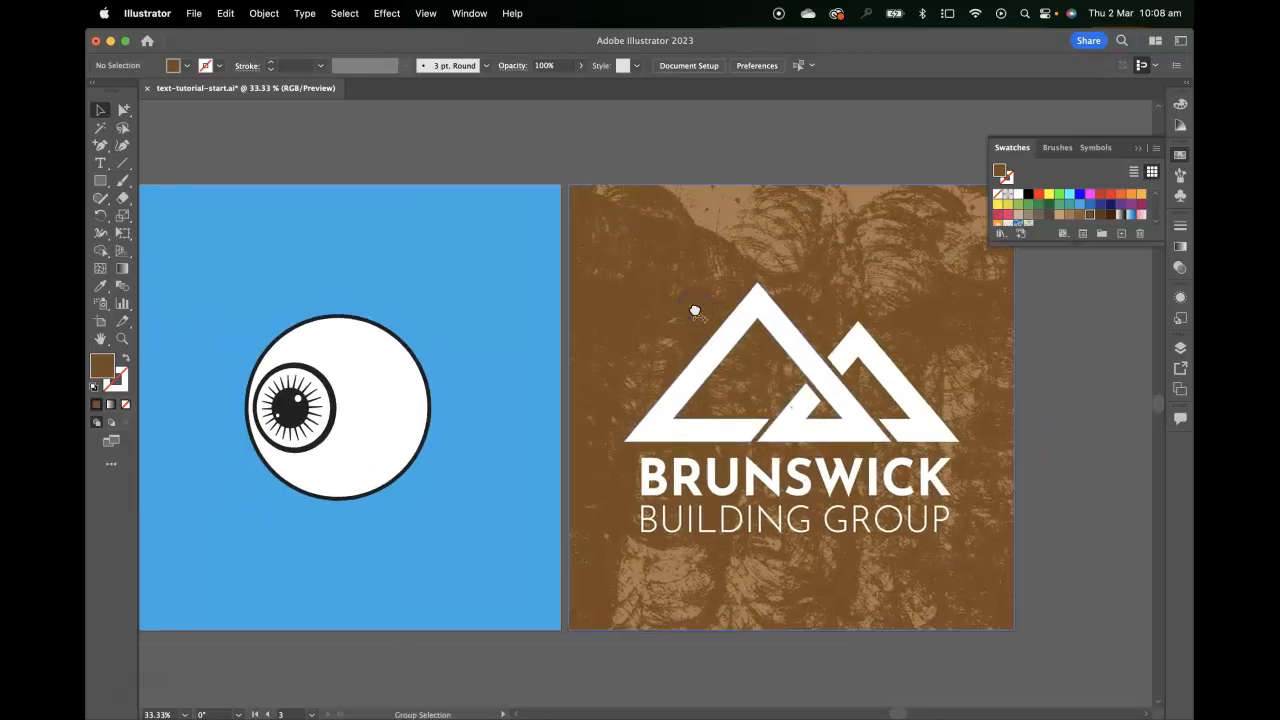
pyautogui.scroll(-2, 695, 311)
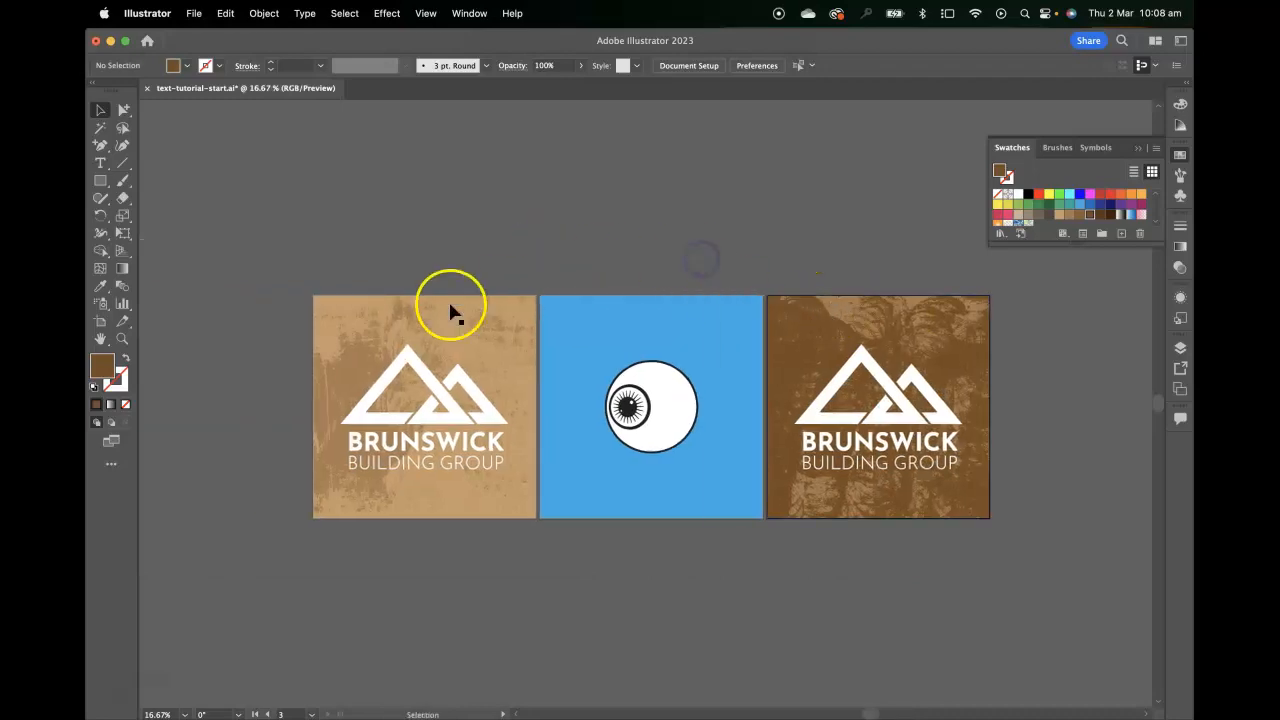
pyautogui.click(100, 321)
pyautogui.hscroll(-8, 600, 260)
pyautogui.moveTo(1090, 326); pyautogui.dragTo(406, 329)
pyautogui.press('super+equal')
pyautogui.press('super+equal')
pyautogui.moveTo(463, 370); pyautogui.dragTo(597, 394)
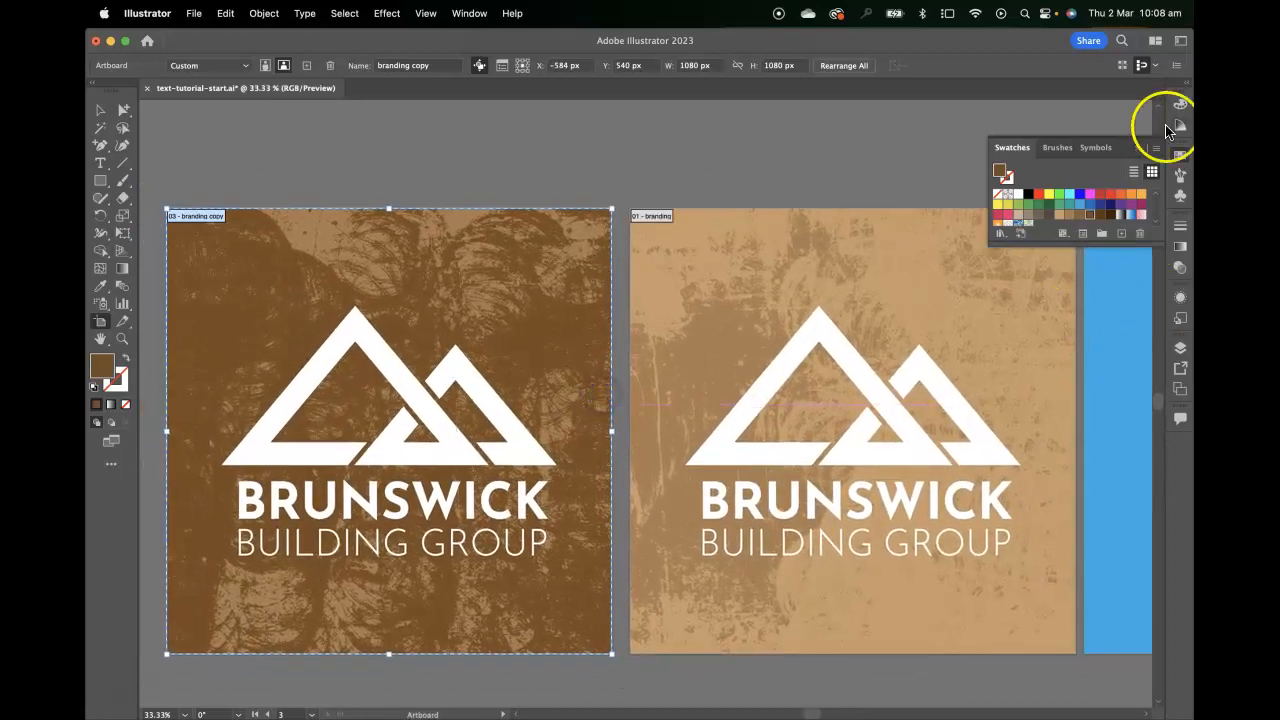
pyautogui.click(1179, 153)
pyautogui.click(101, 110)
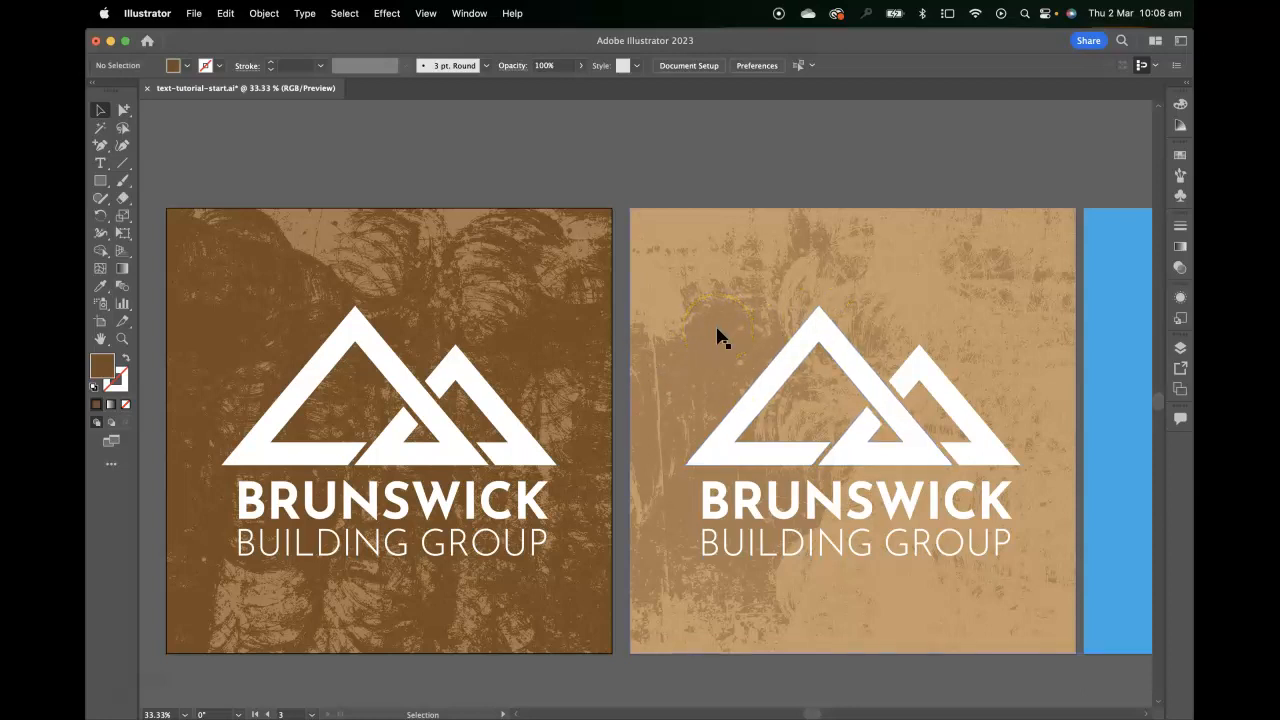
pyautogui.hscroll(-3, 350, 280)
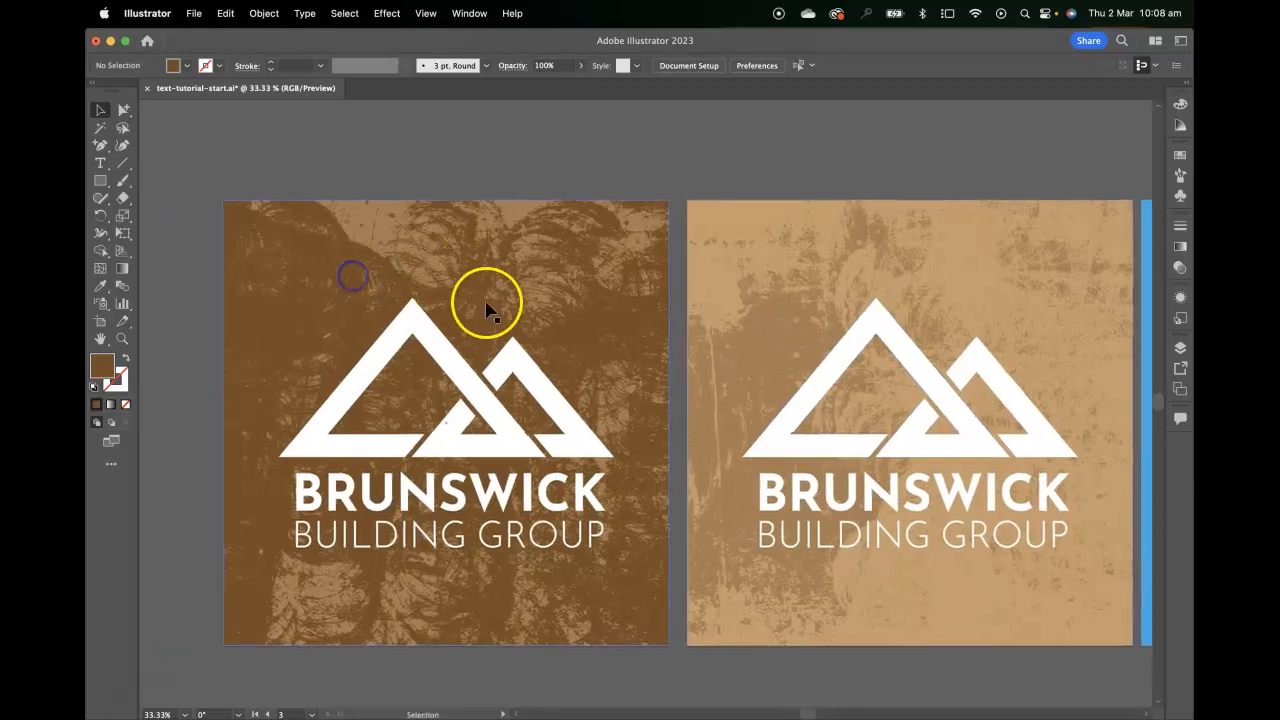